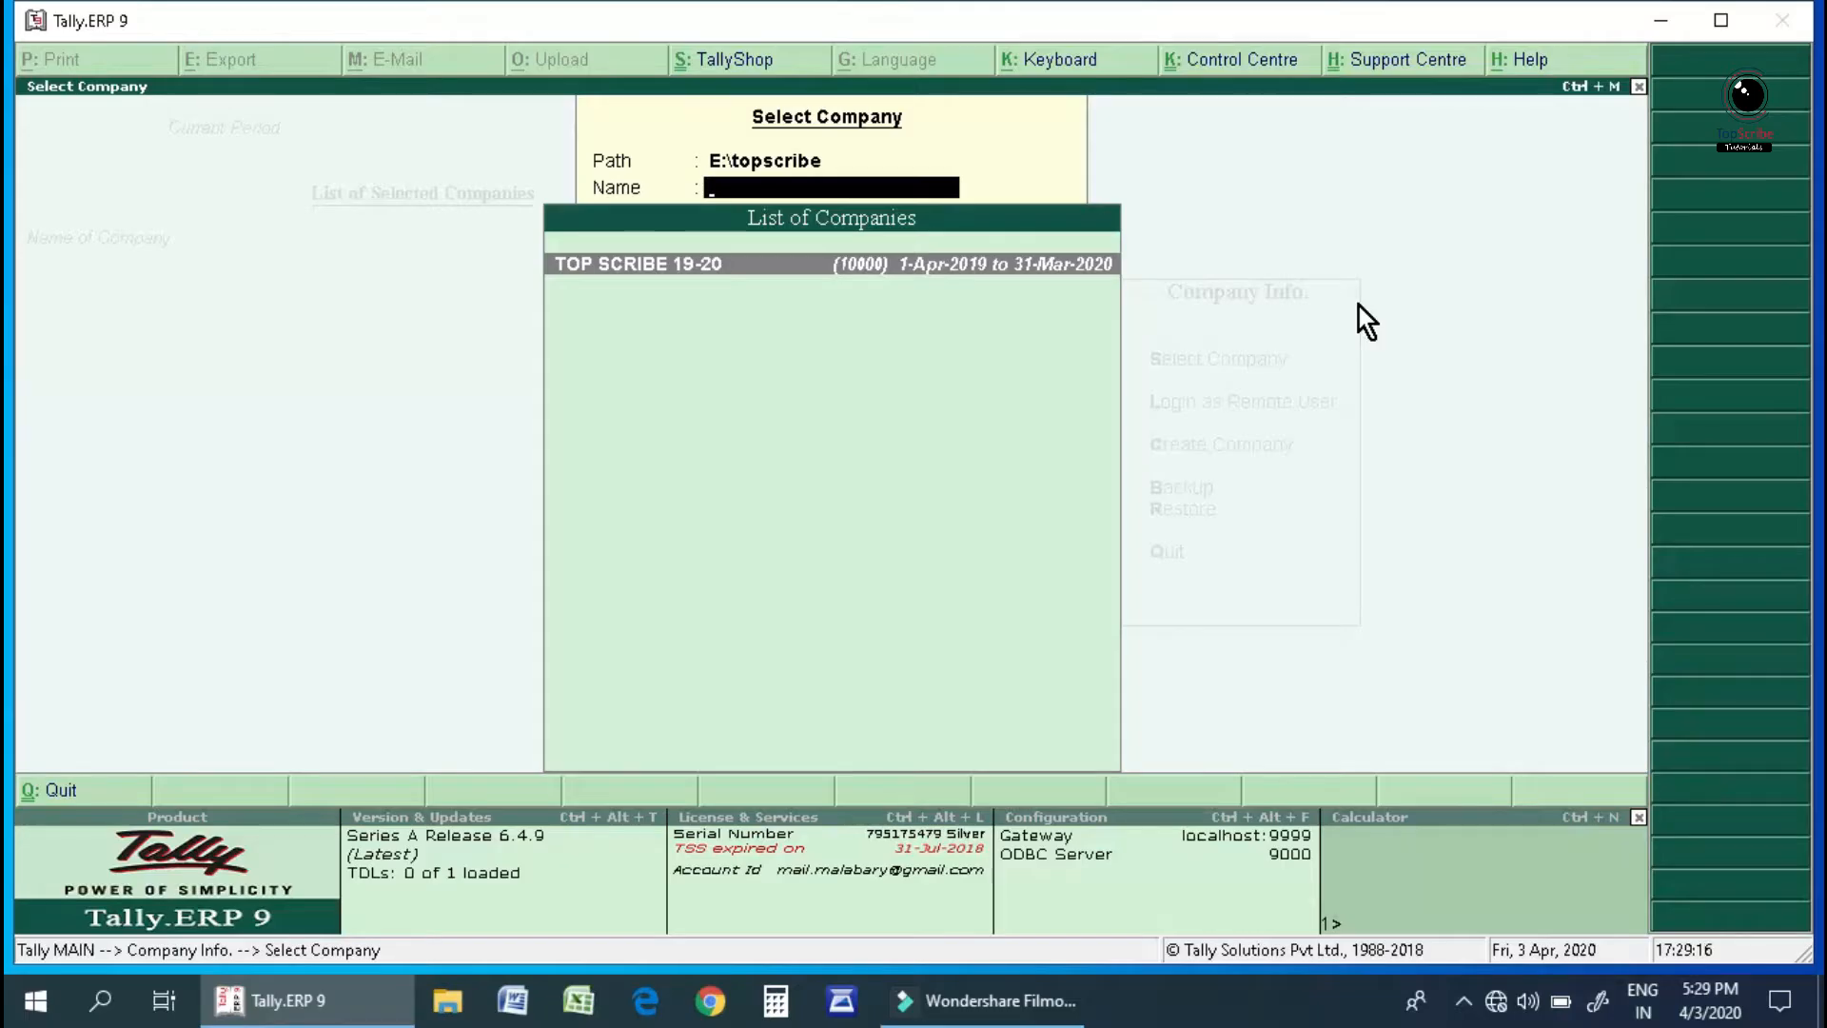
Open the company TOP SCRIBE 19-20 from the List of Companies.
{"action": "key", "text": "Return"}
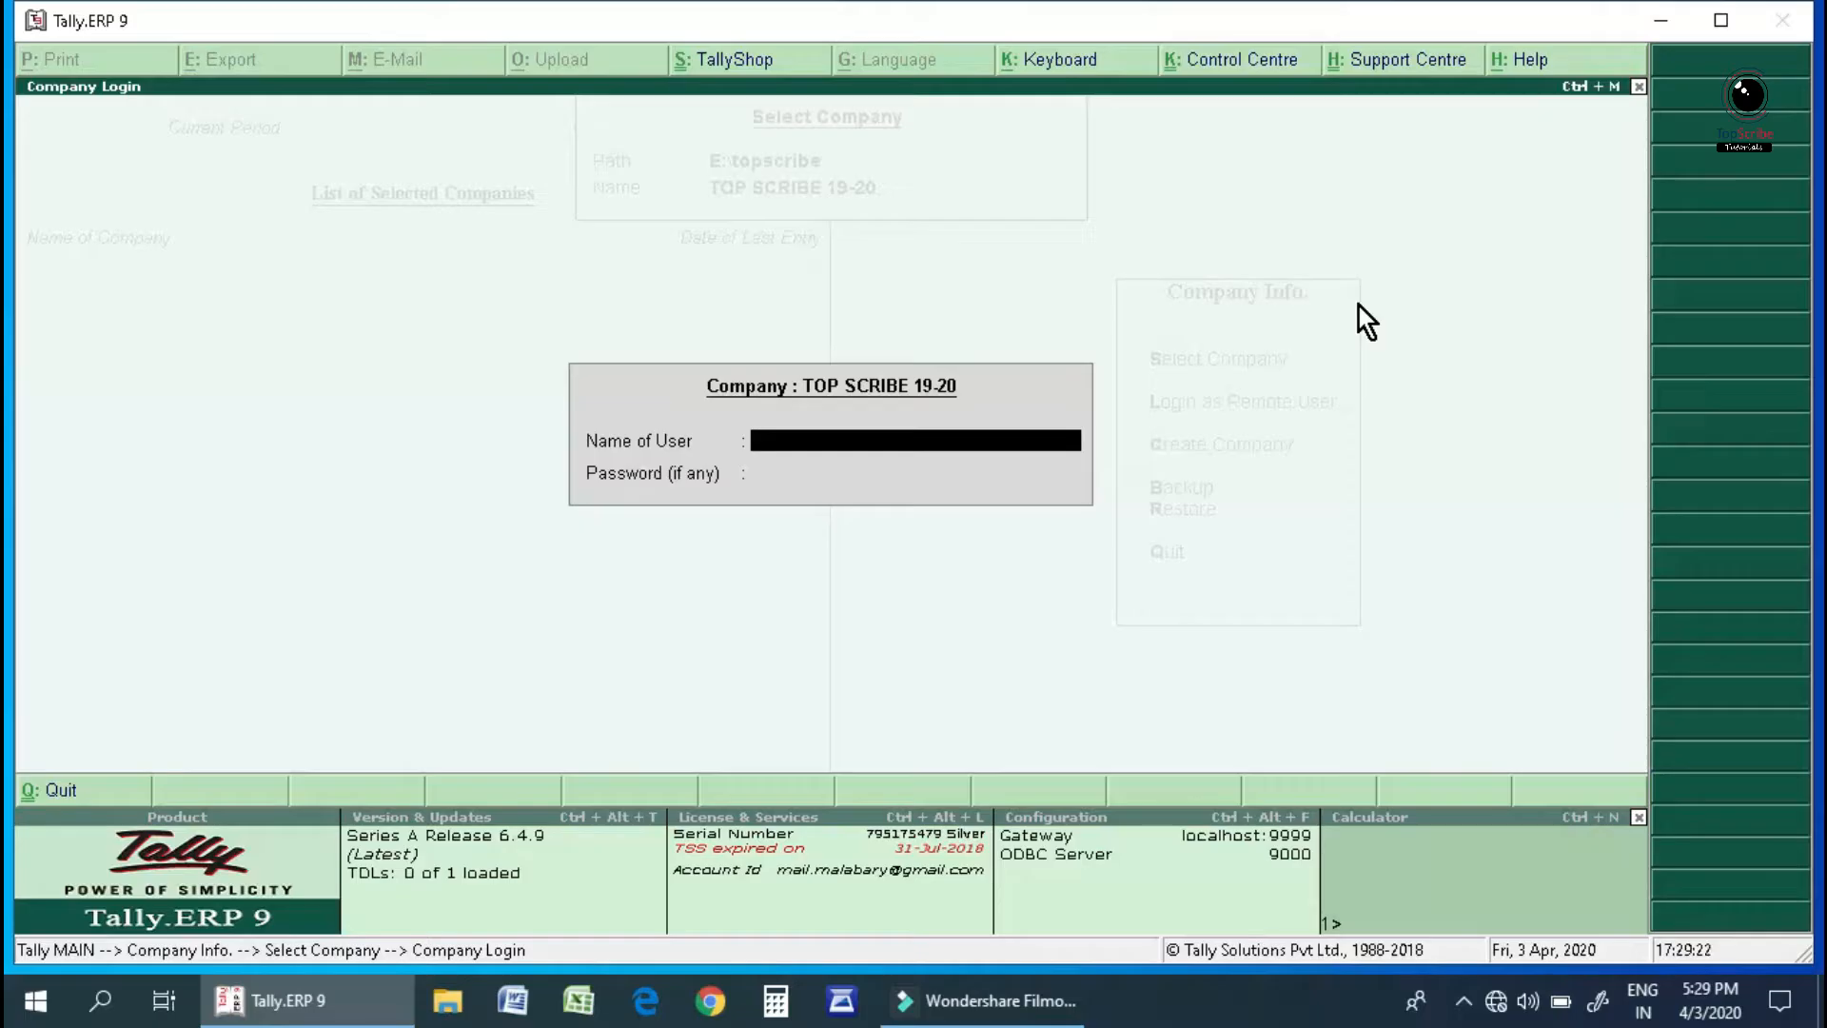
Enter the user name and account password to log in to TOP SCRIBE 19-20.
{"action": "type", "text": "ops"}
{"action": "key", "text": "Return"}
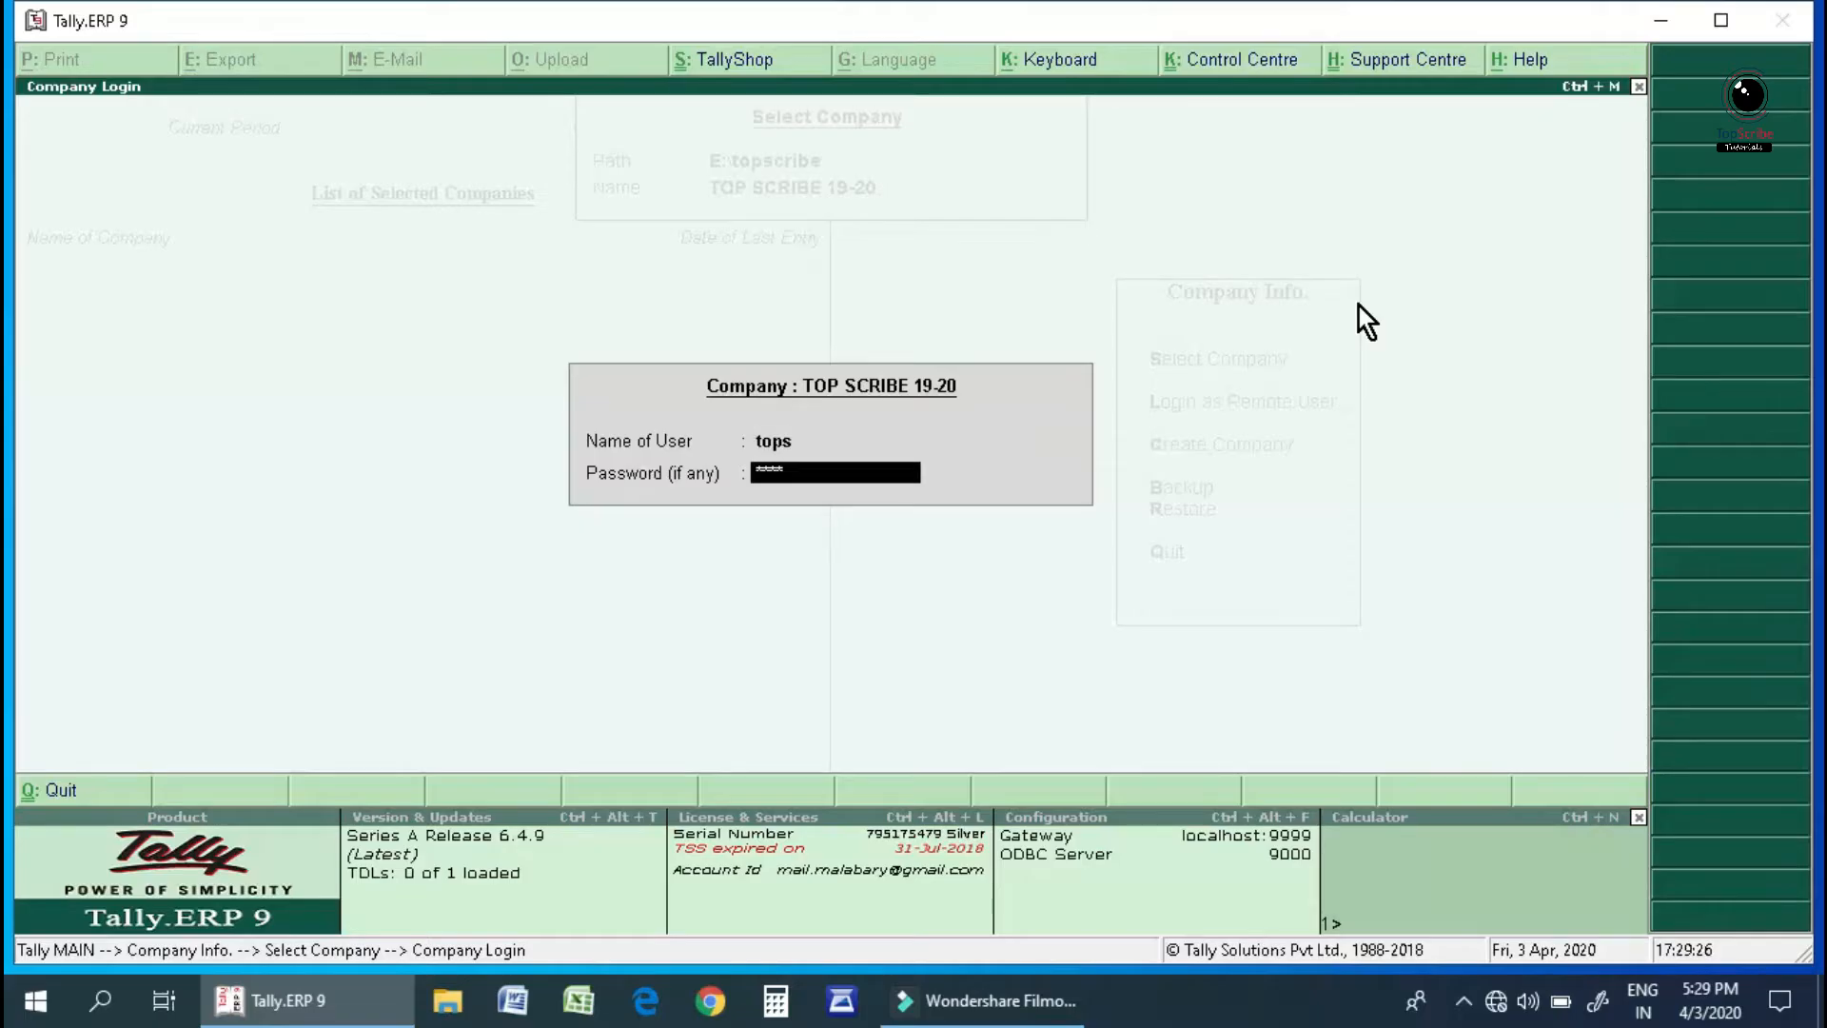
{"action": "key", "text": "Return"}
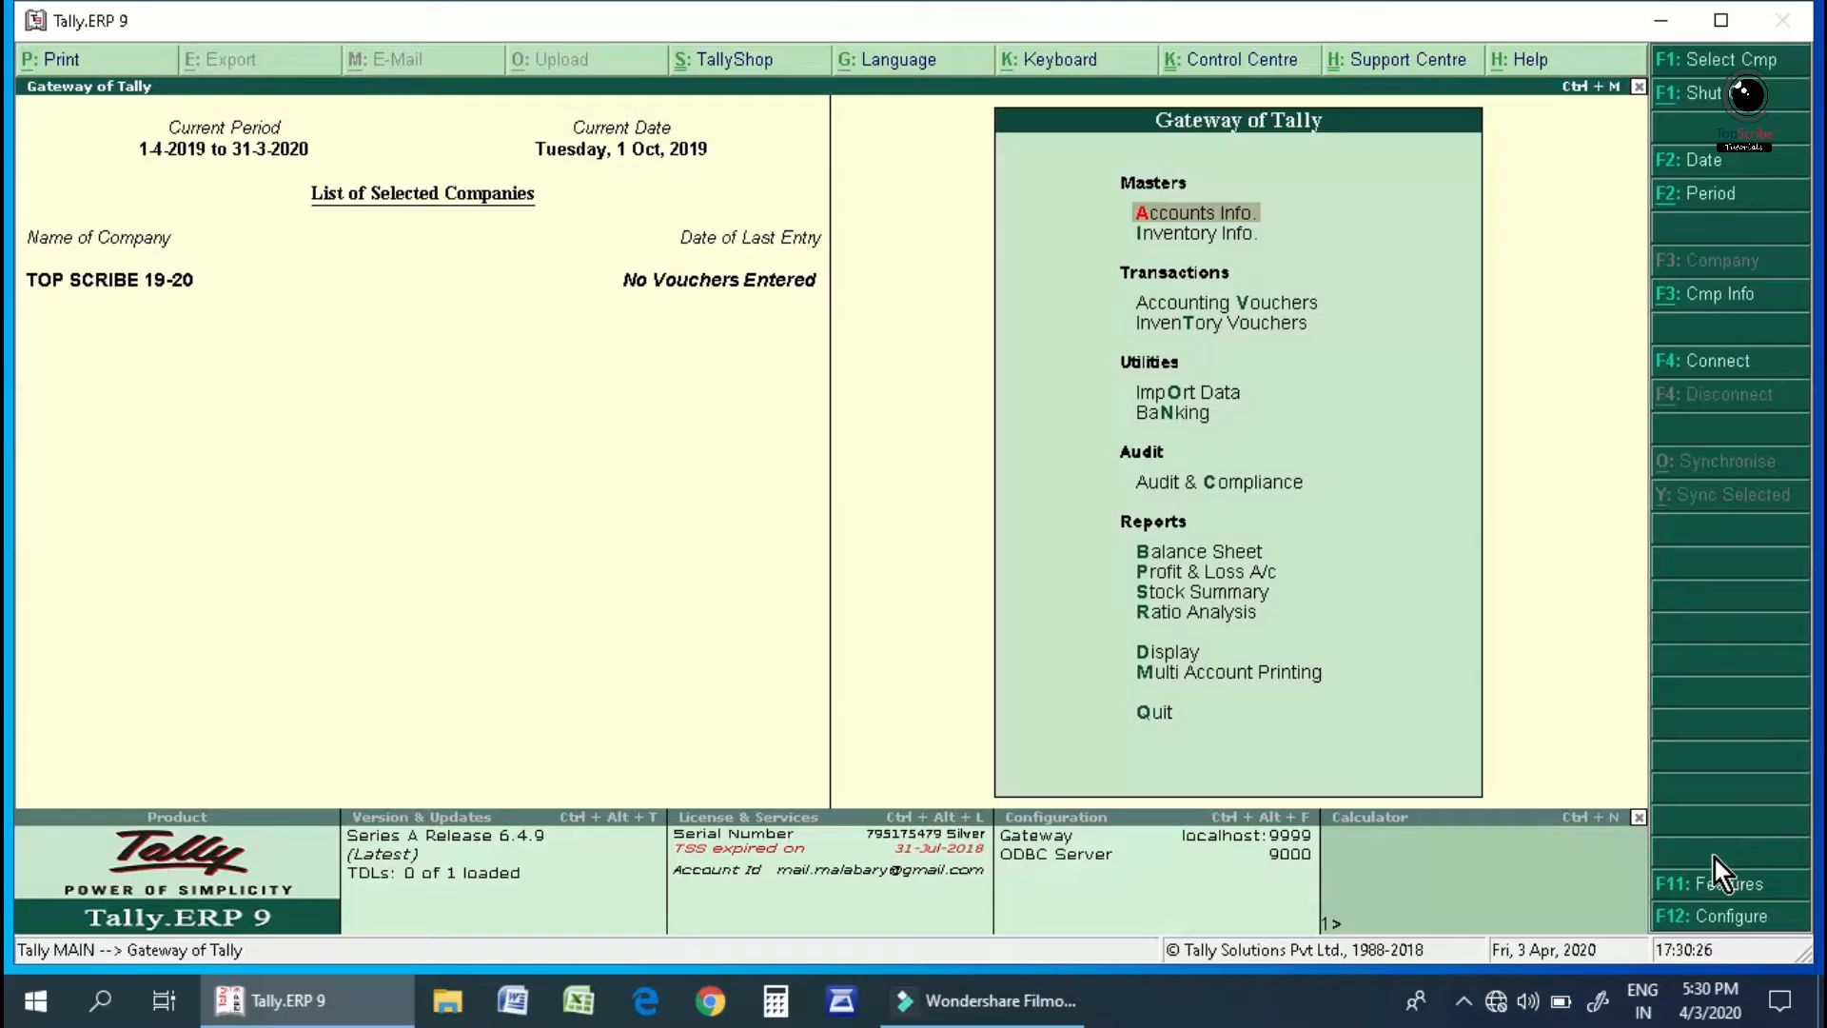
Open Accounting Features from the F11 Company Features menu.
{"action": "left_click", "coordinate": [1692, 886]}
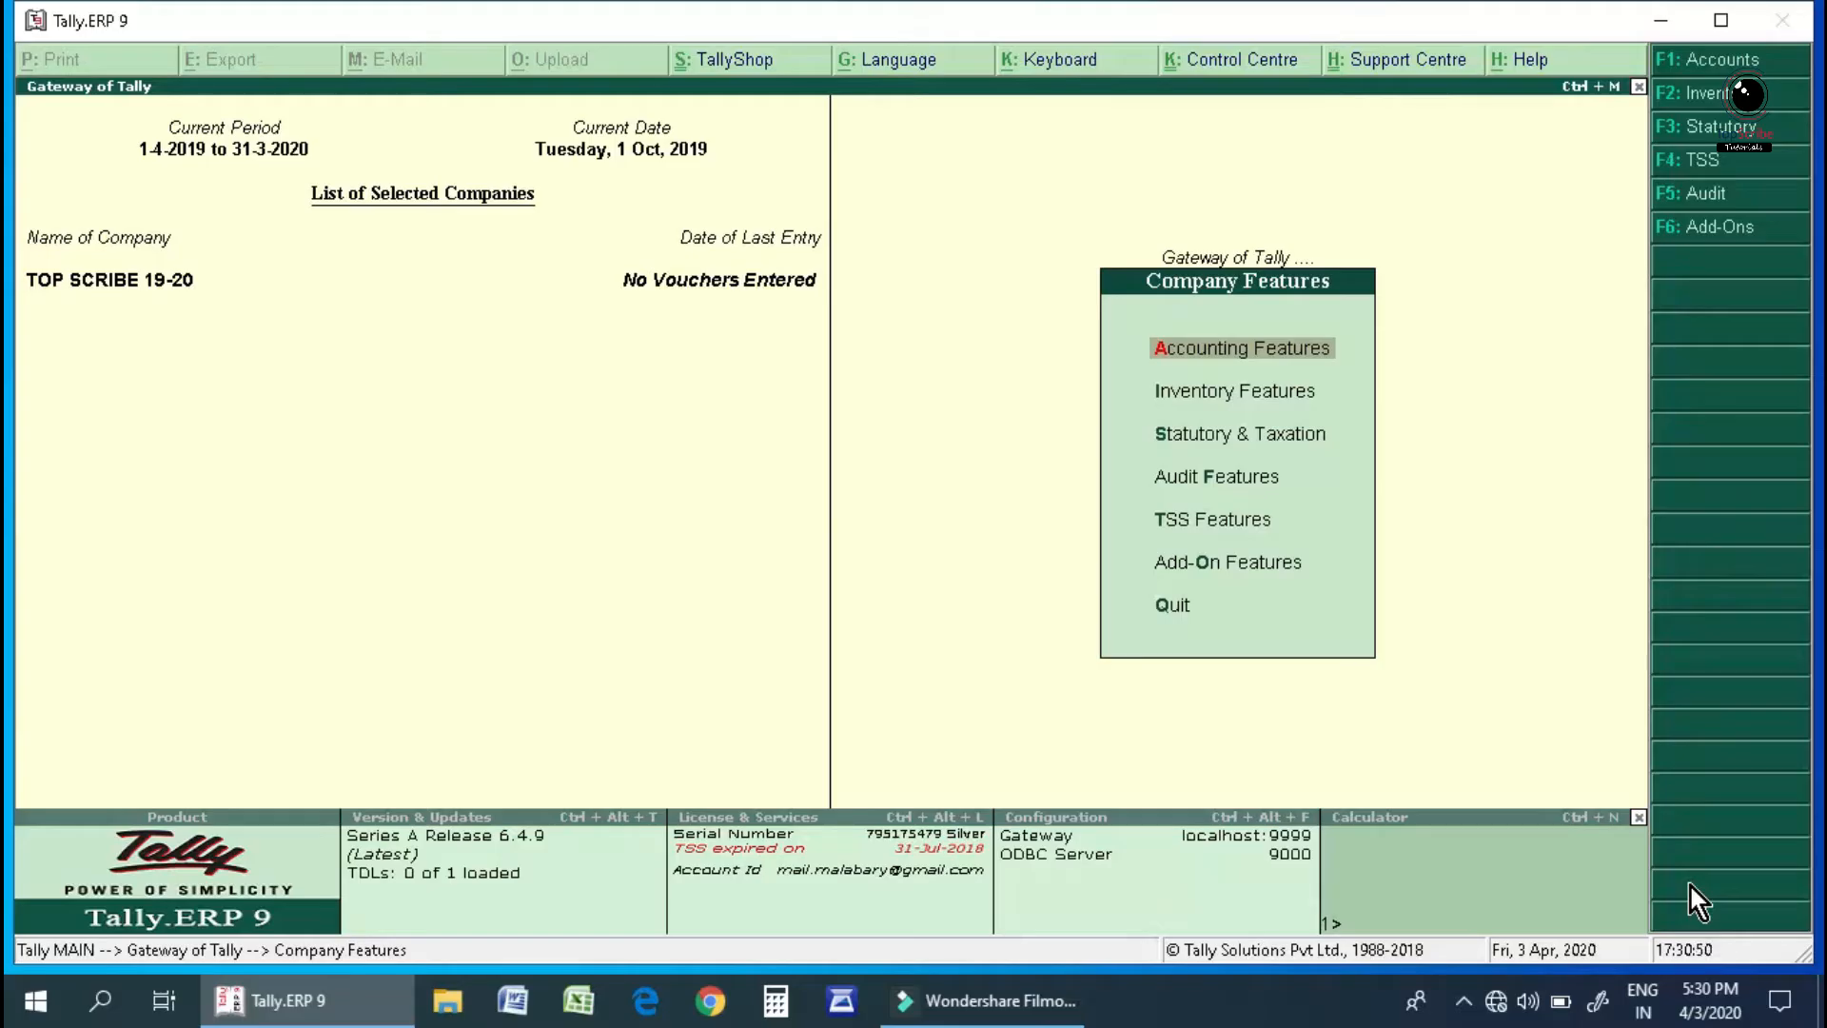
{"action": "key", "text": "Return"}
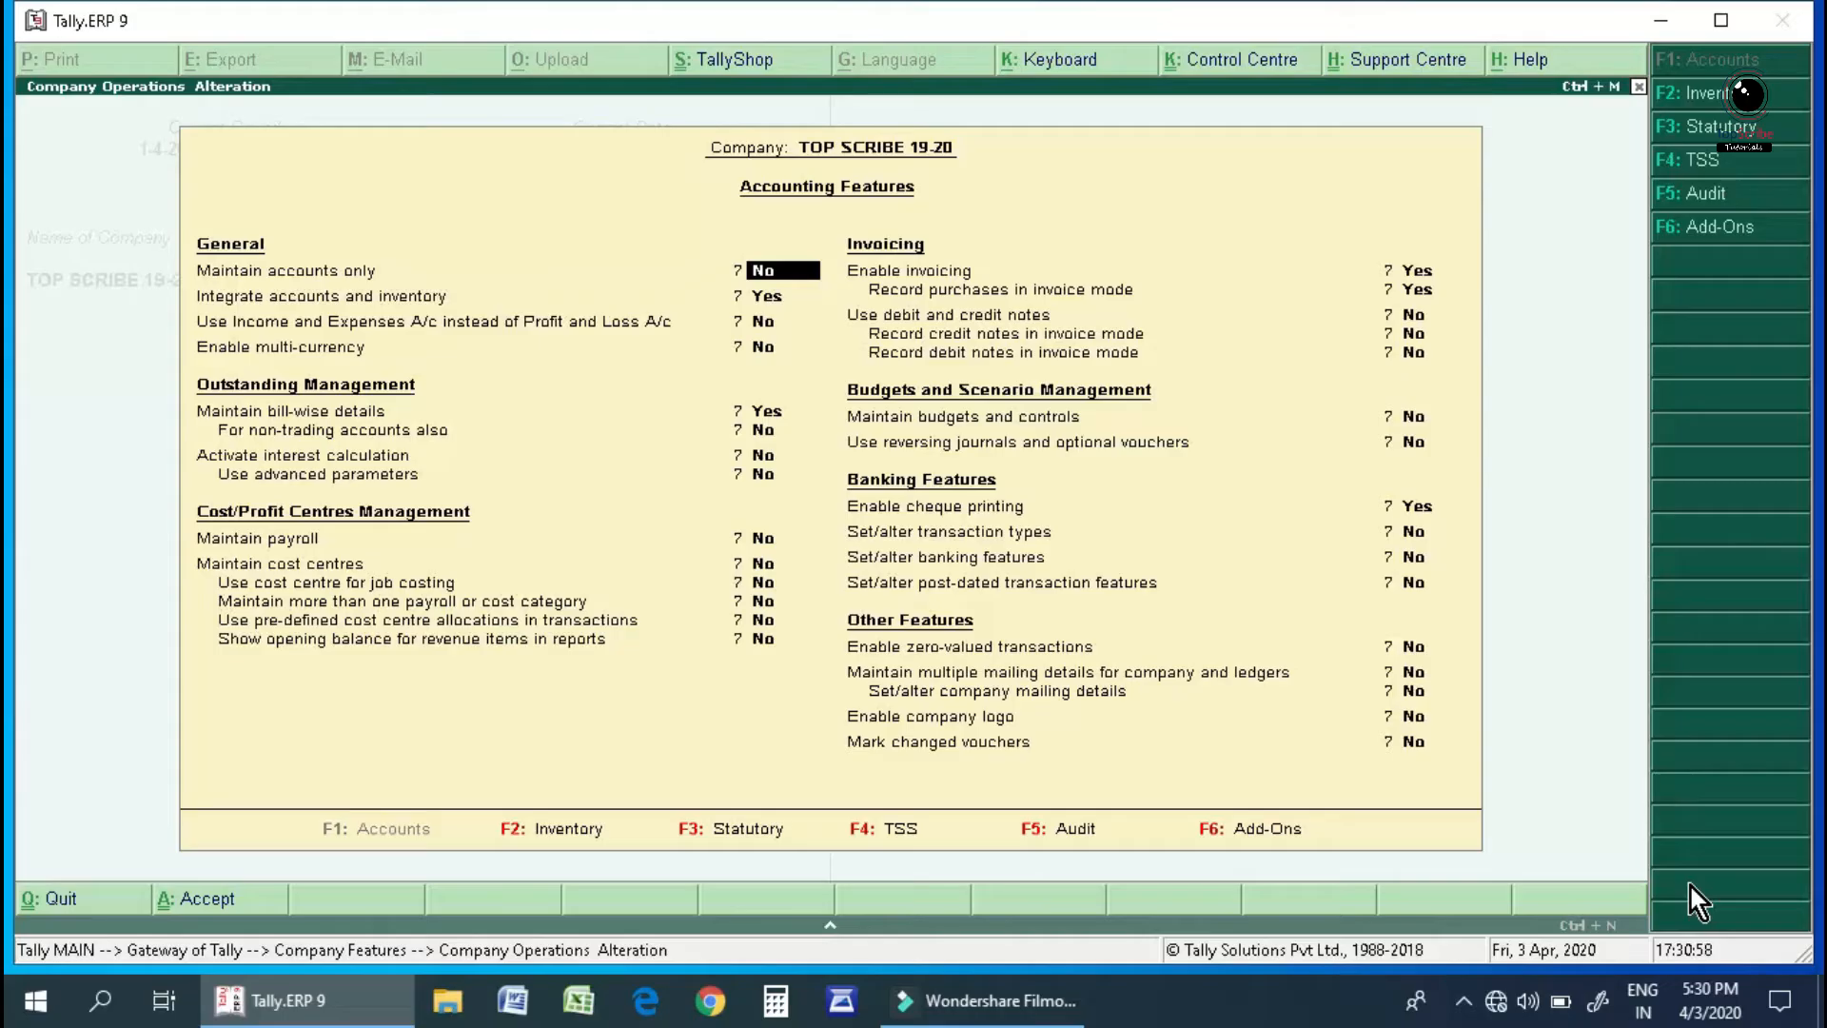
Toggle Maintain accounts only to Yes, then back to No, and accept the Accounting Features form.
{"action": "type", "text": "y"}
{"action": "key", "text": "Return"}
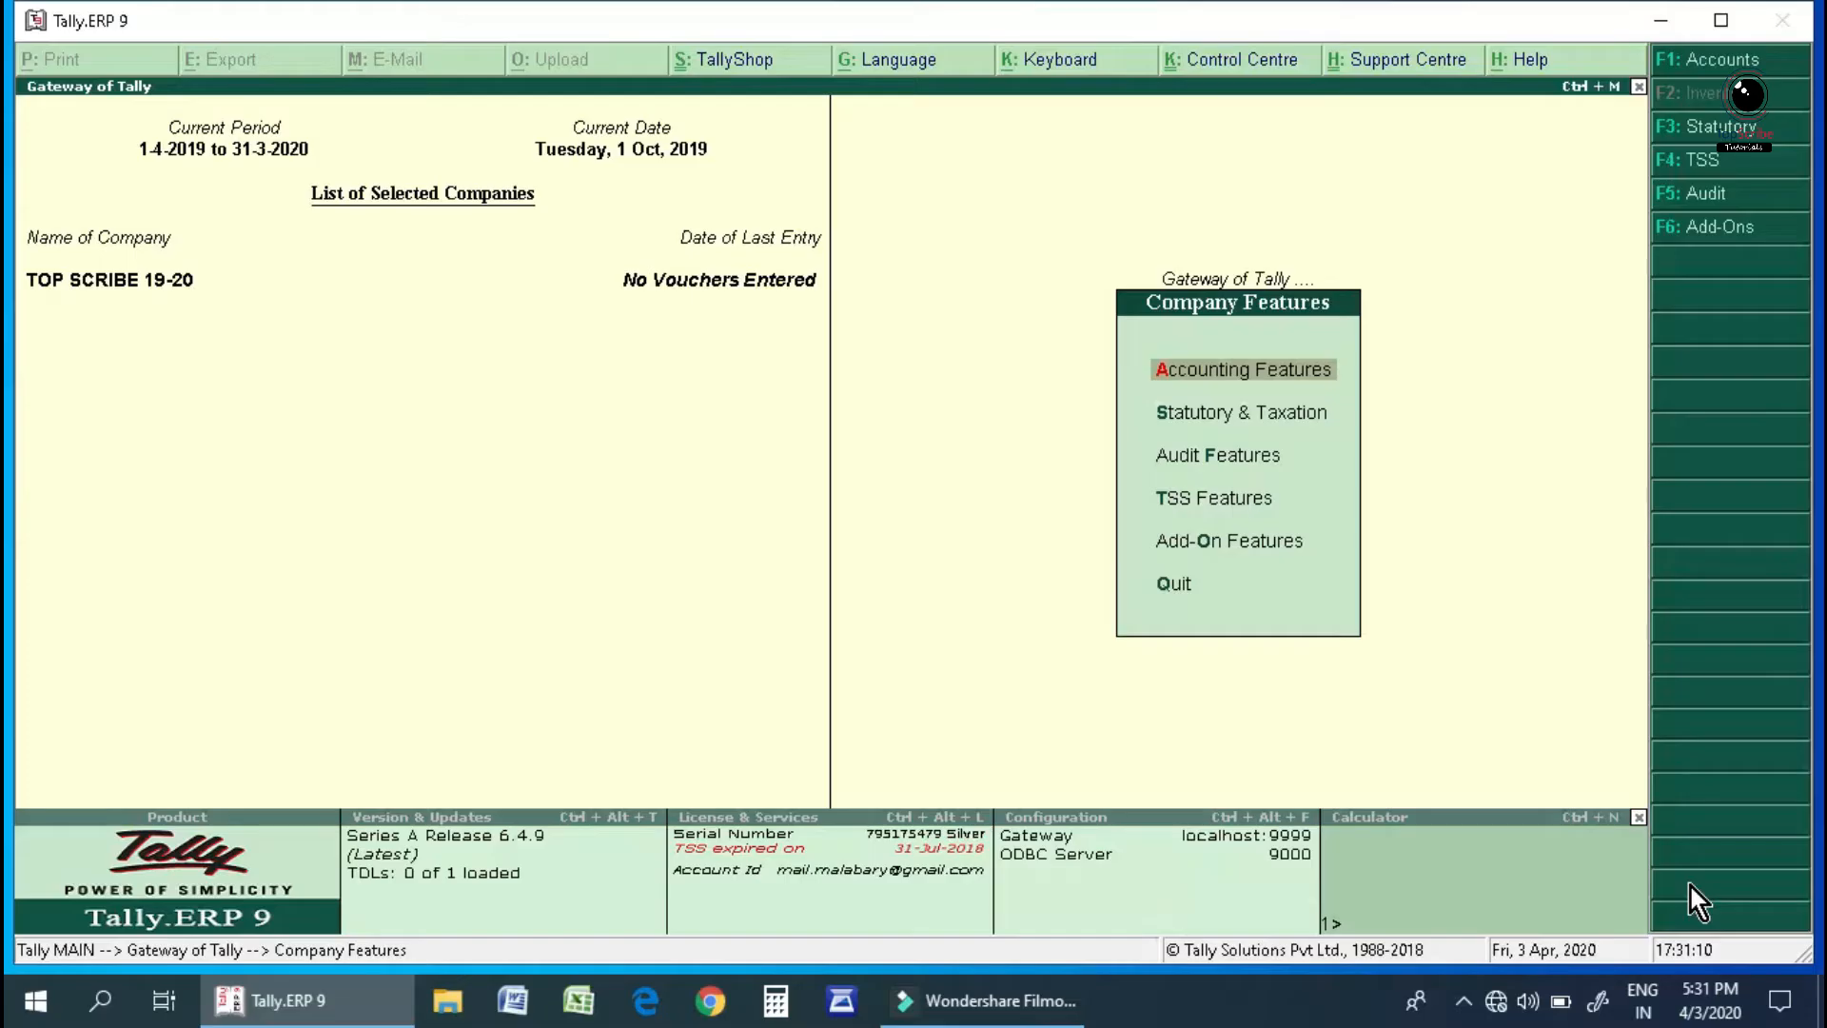
{"action": "key", "text": "Return"}
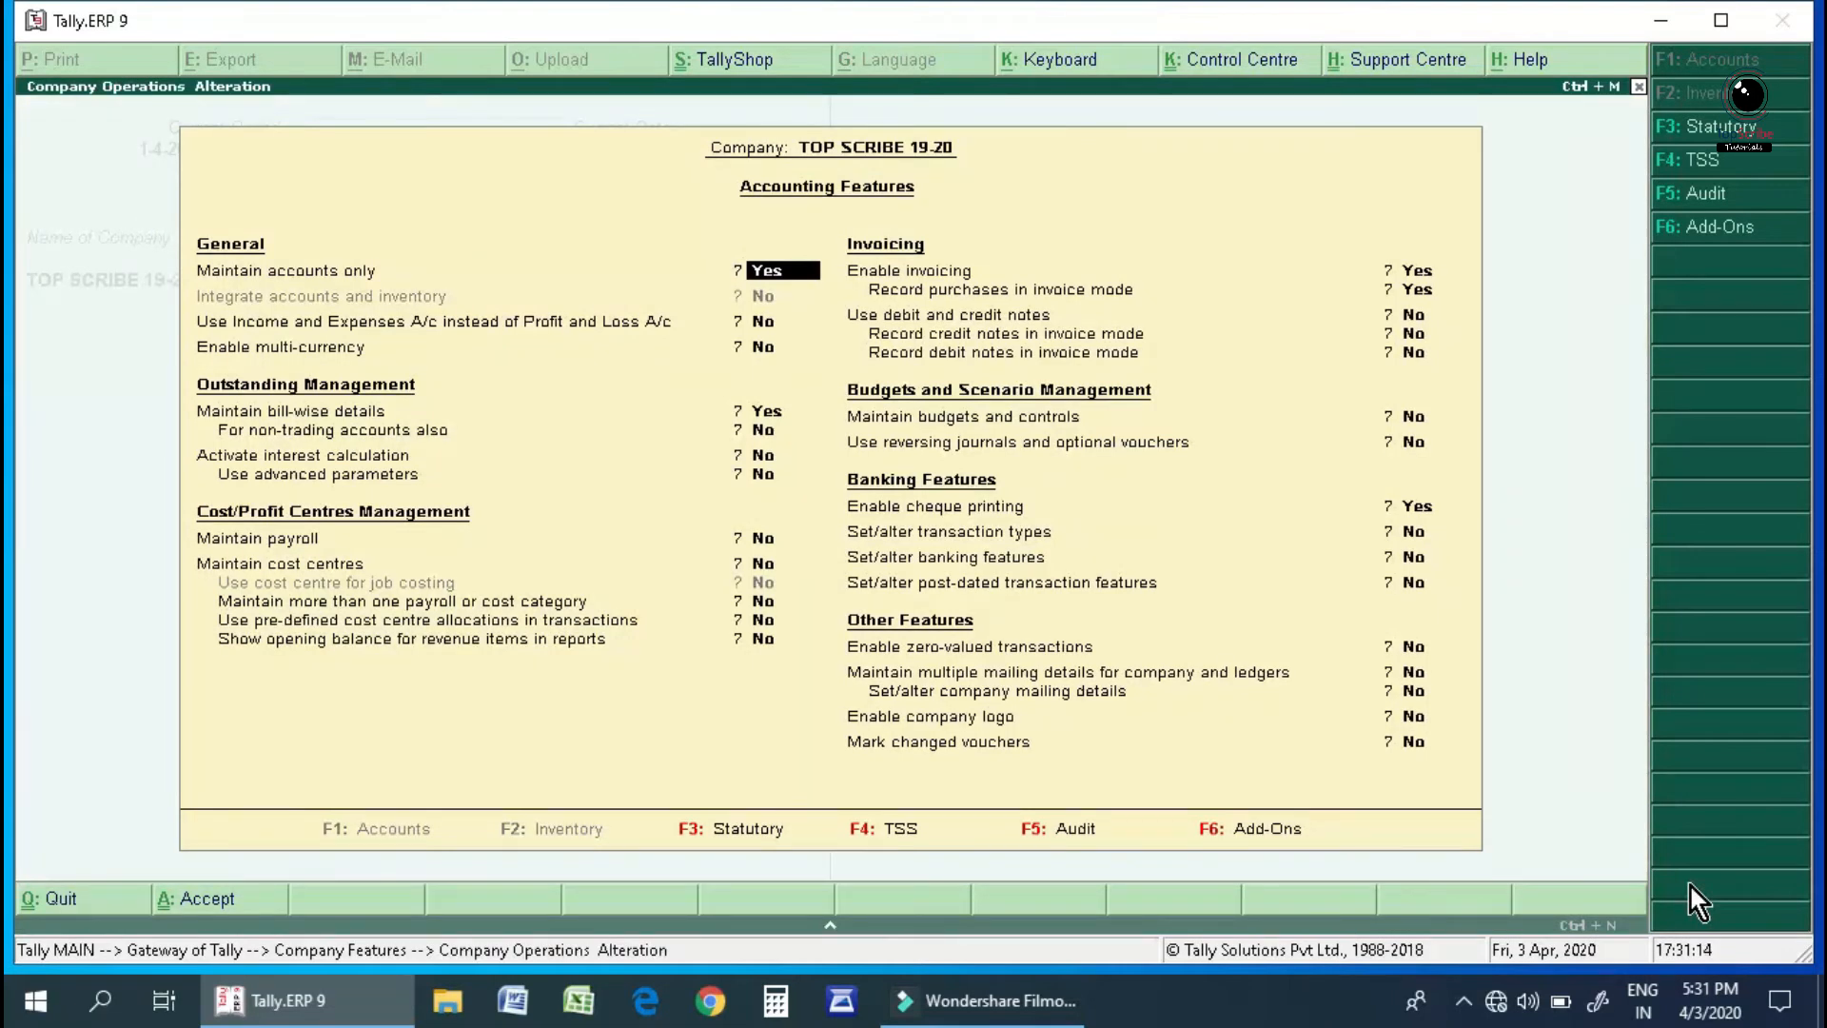
{"action": "key", "text": "n"}
{"action": "key", "text": "Return"}
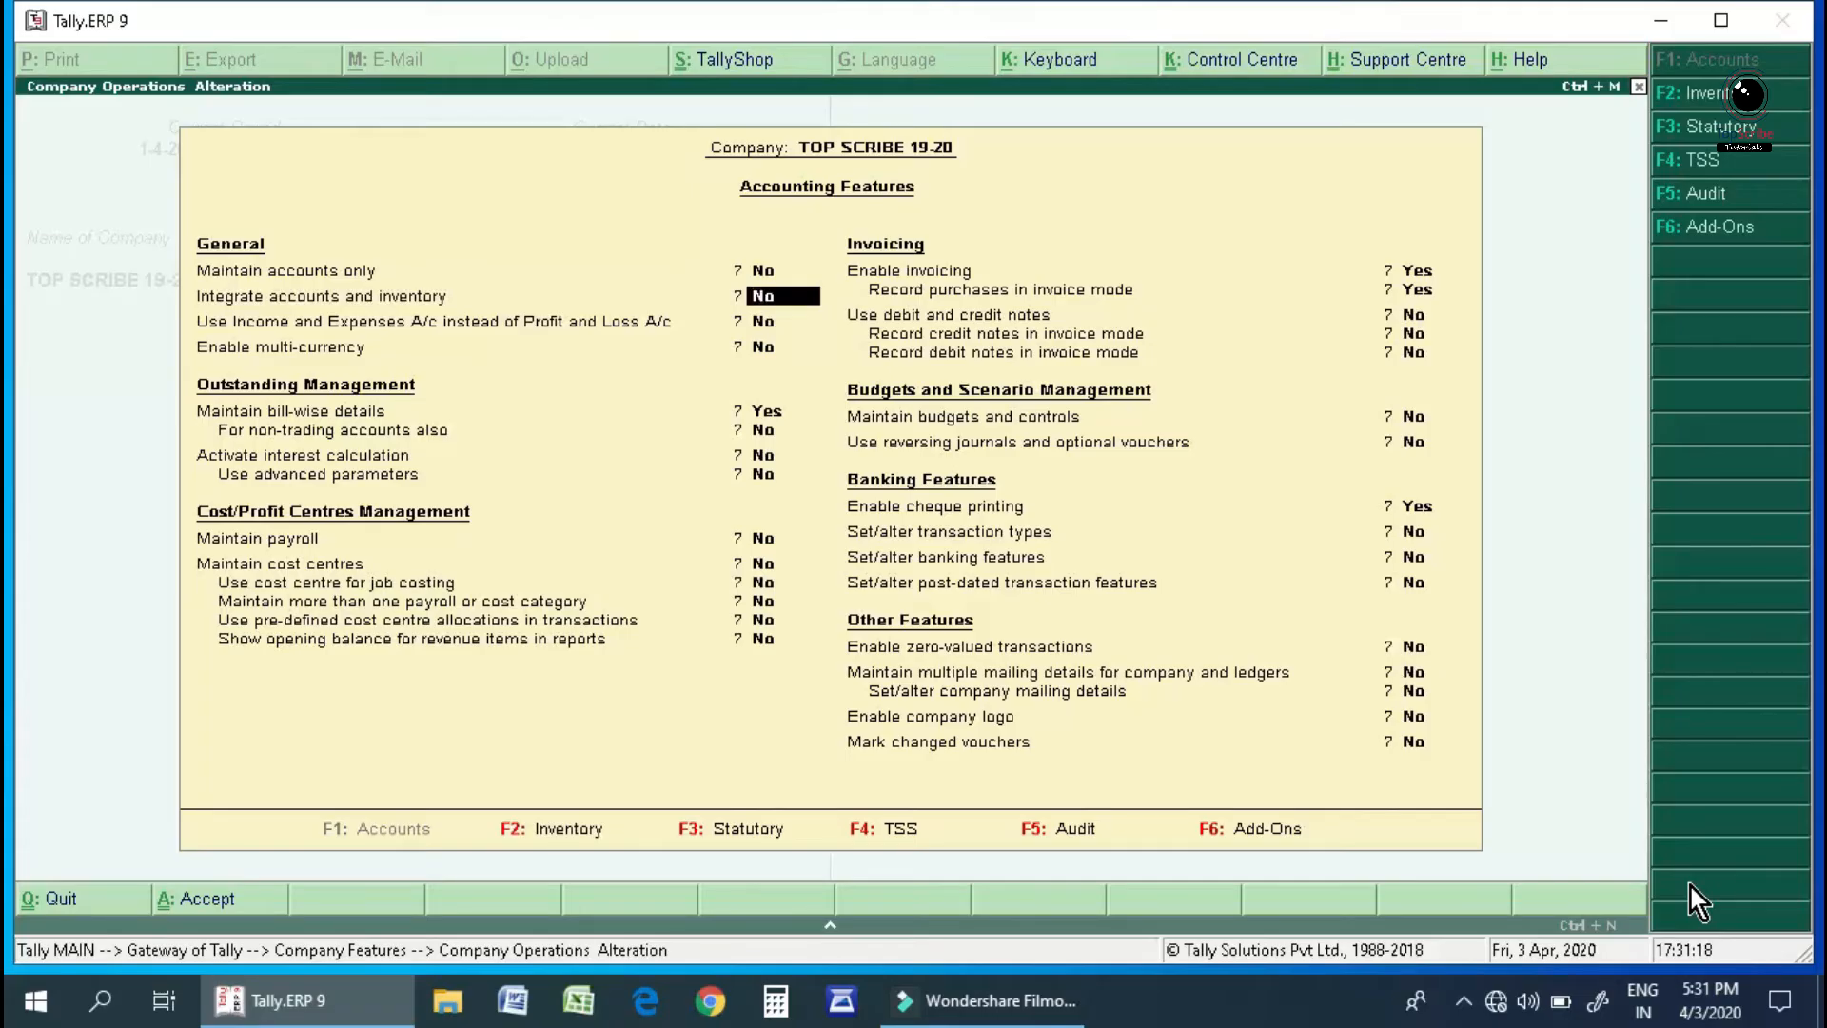
{"action": "key", "text": "ctrl+a"}
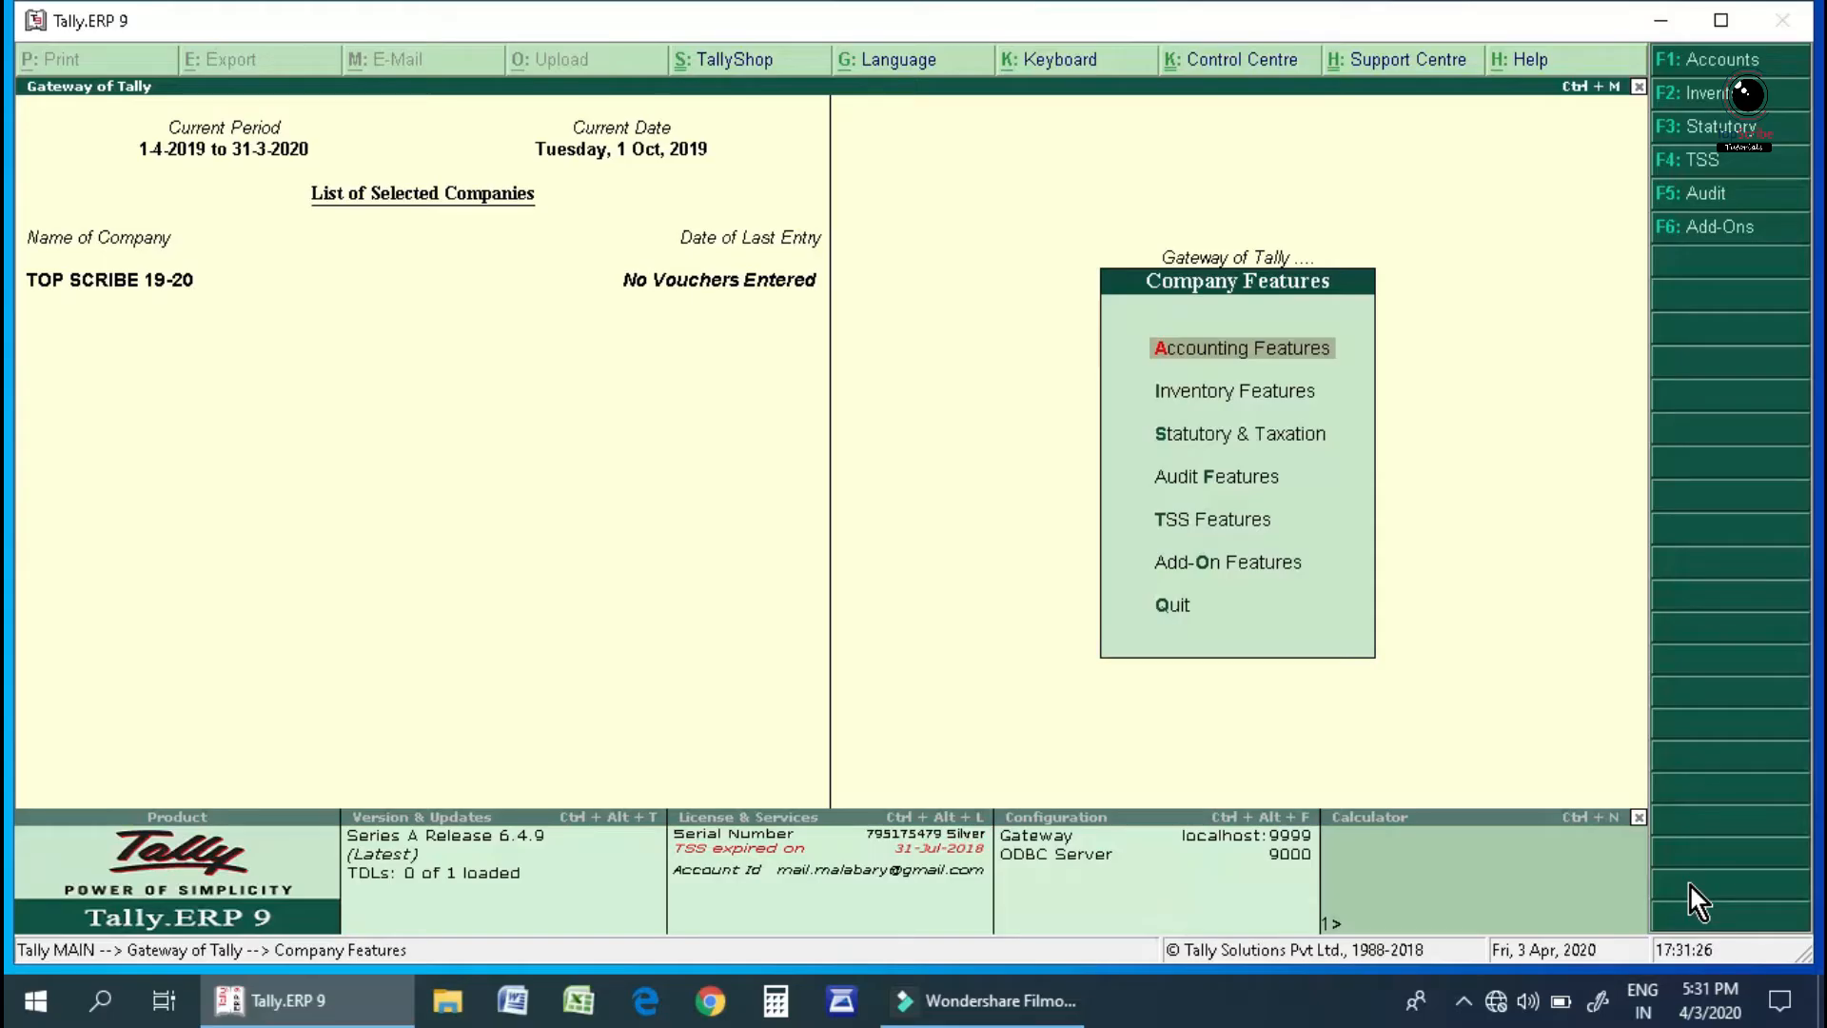
Leave Company Features for the Gateway of Tally and open Accounts Info.
{"action": "key", "text": "Escape"}
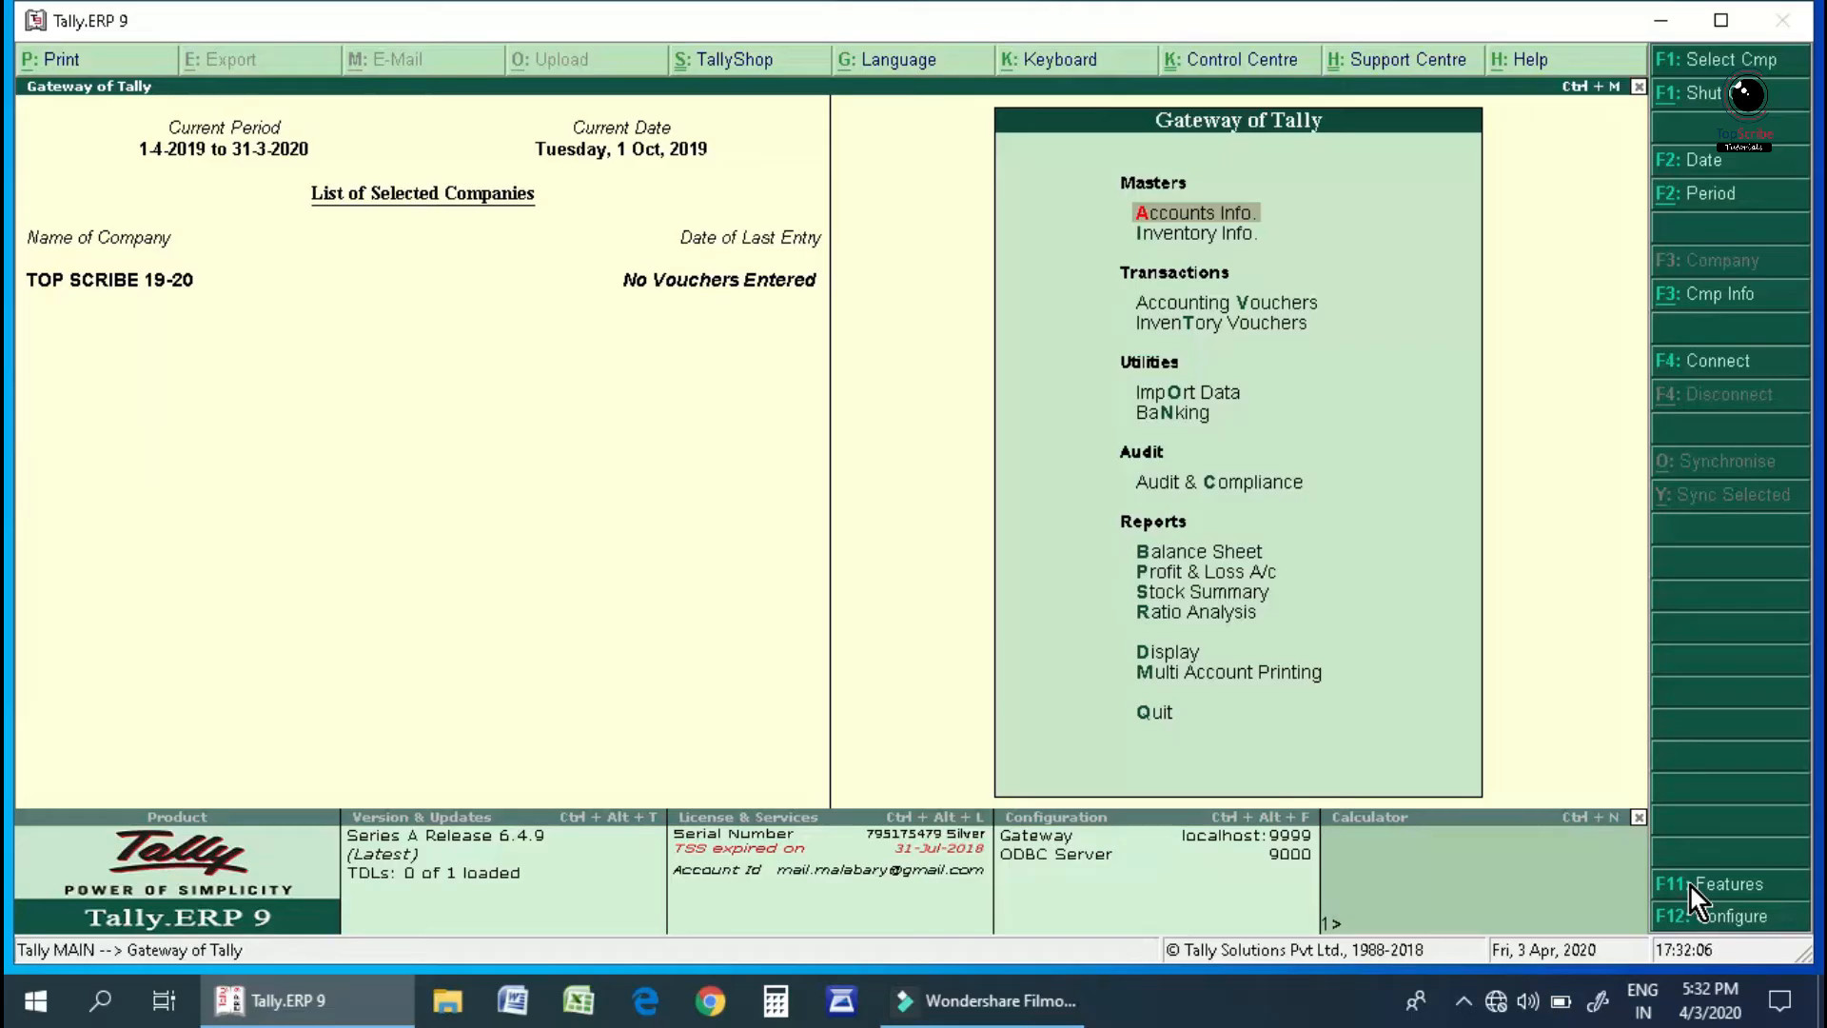
{"action": "key", "text": "Return"}
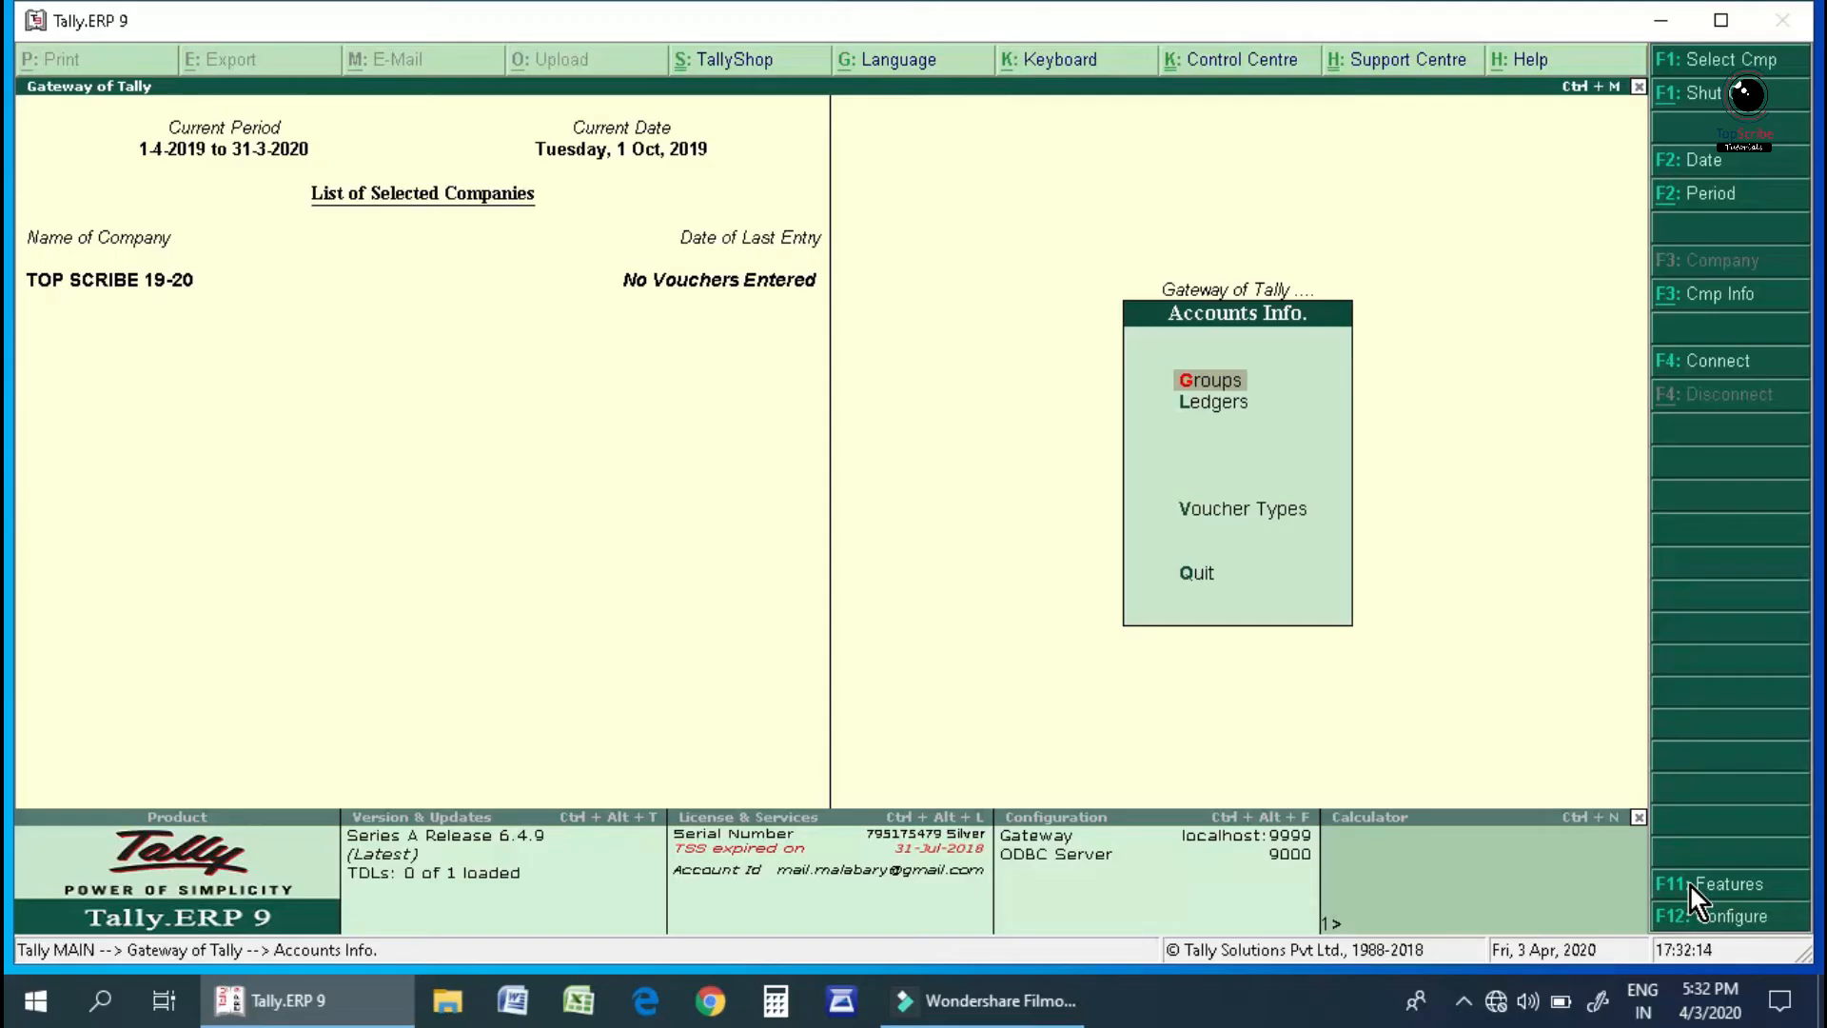
Check the existing ledgers (Cash, Profit & Loss A/c), then move to Create under Single Ledger.
{"action": "key", "text": "Down"}
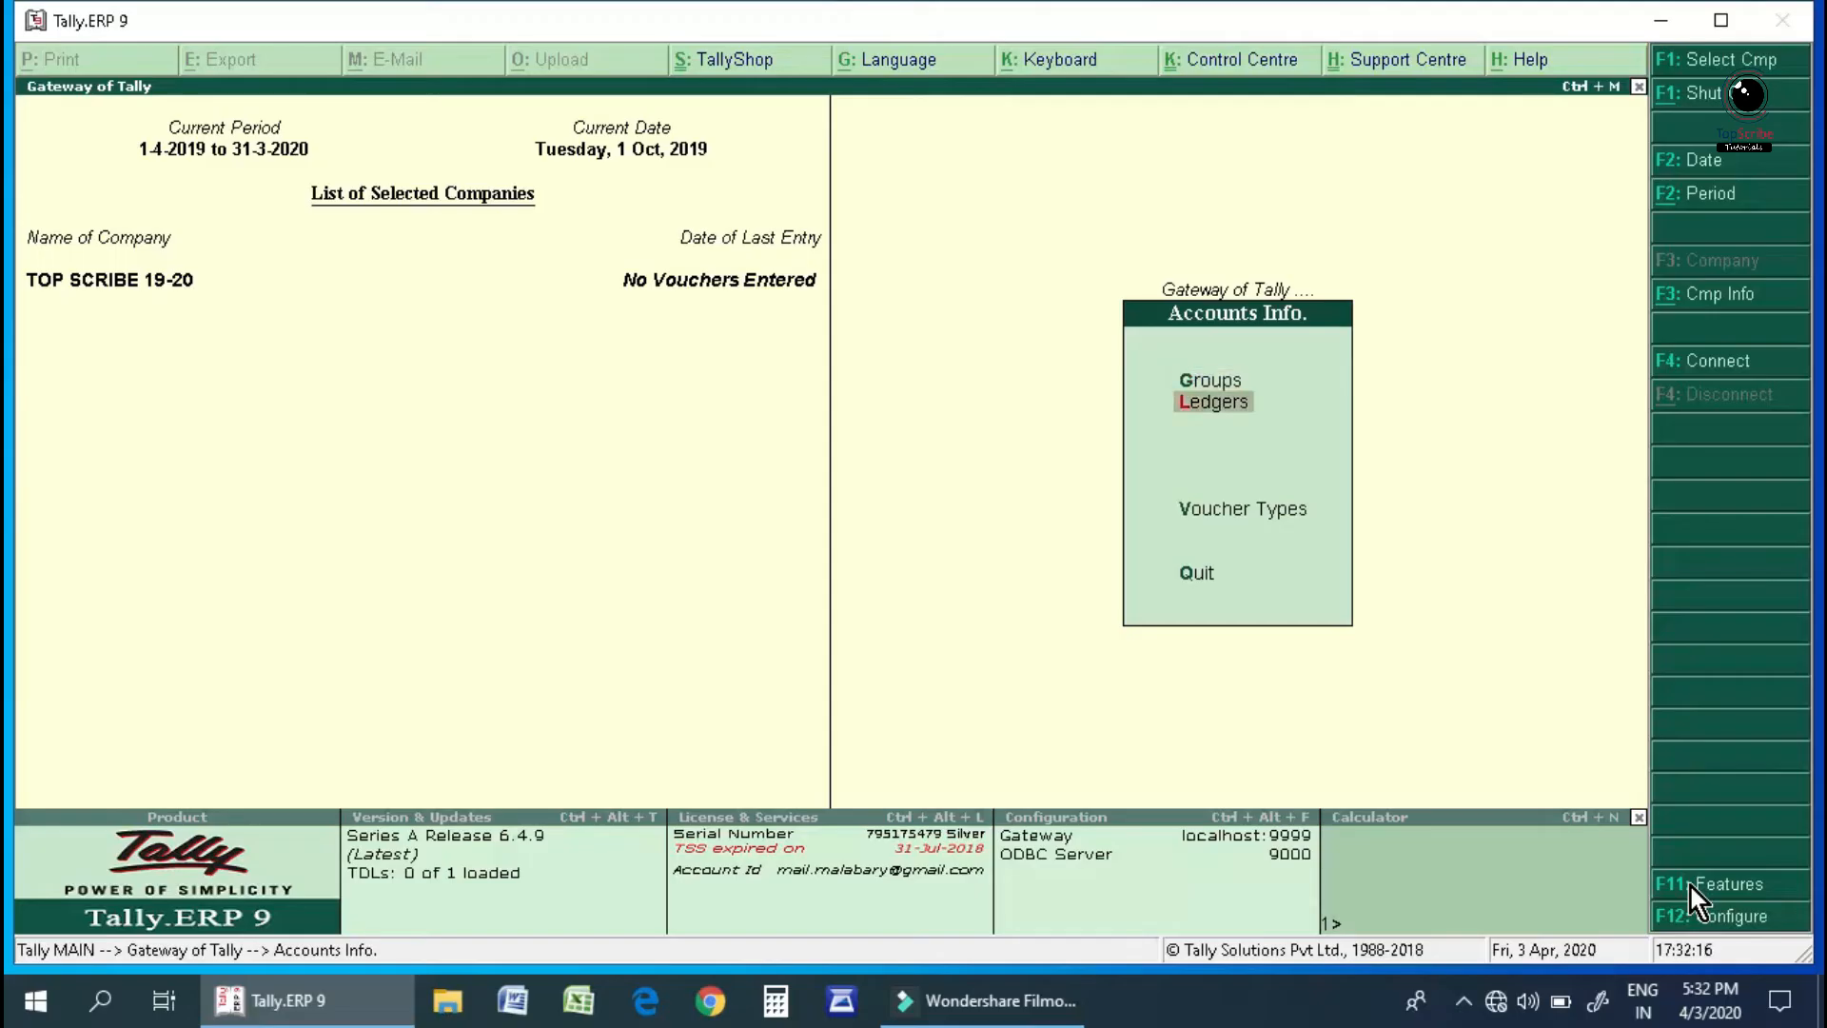
{"action": "key", "text": "Return"}
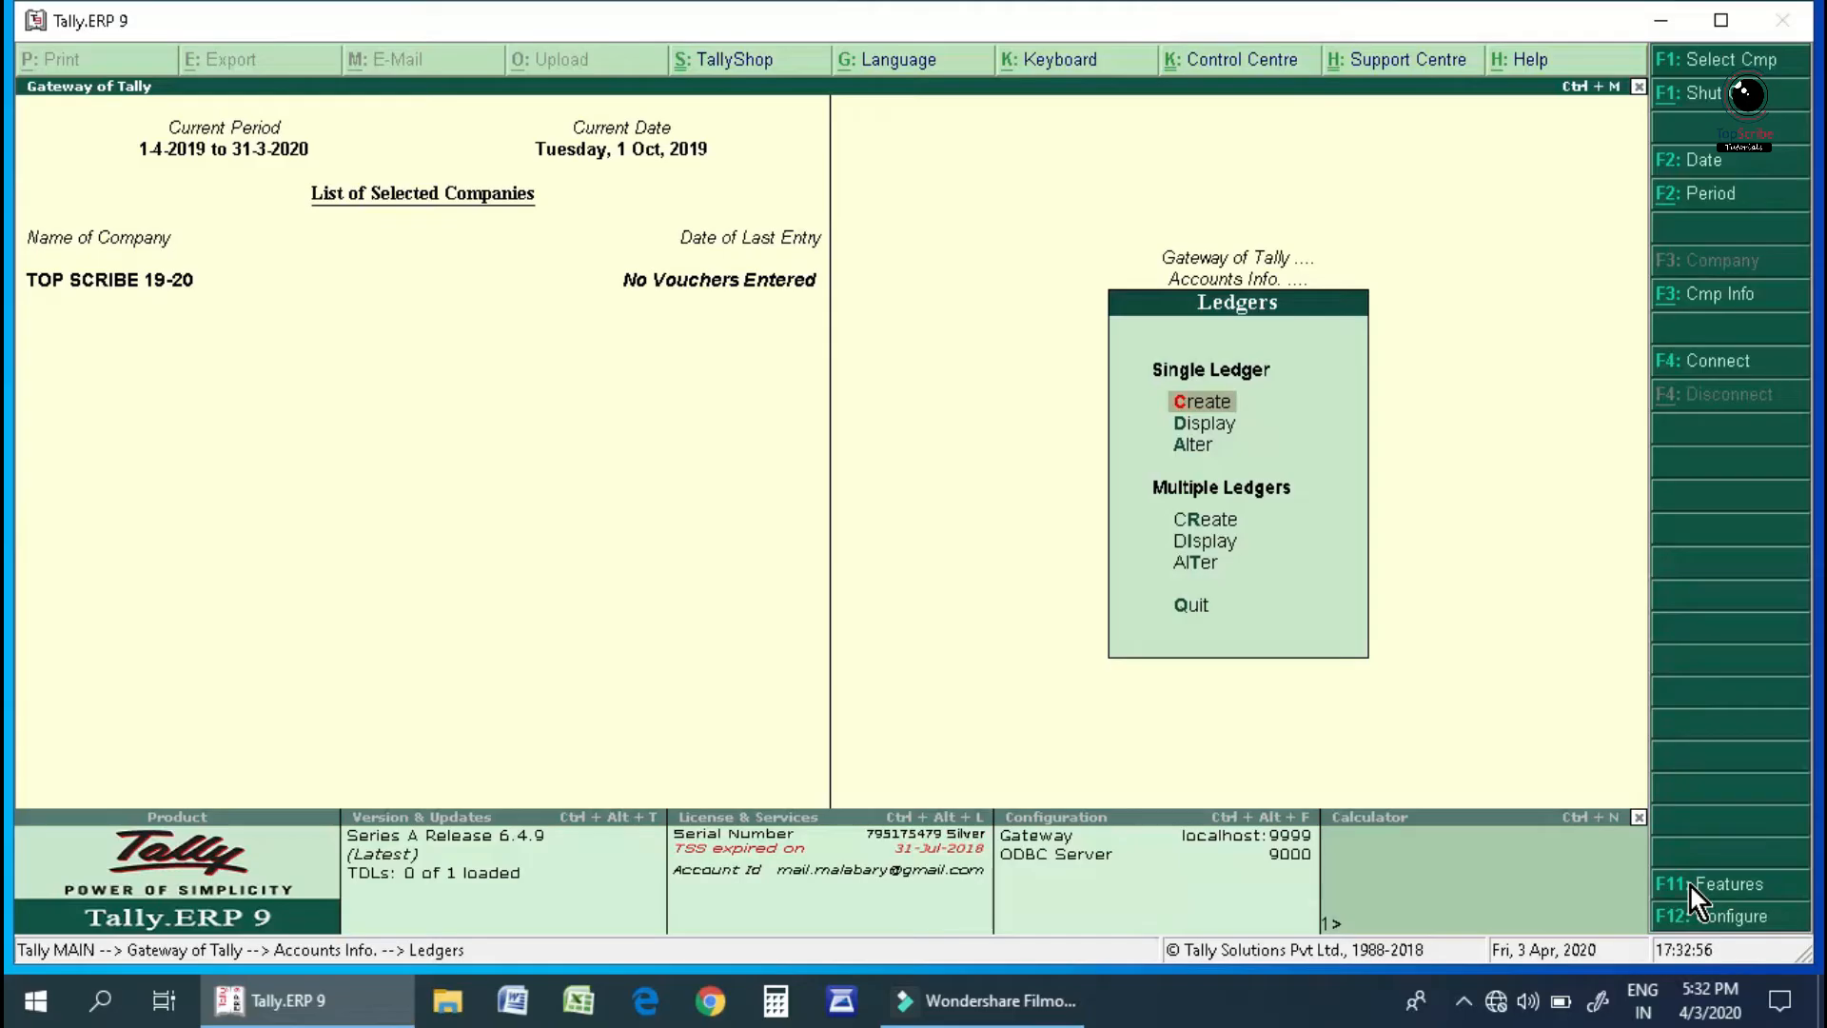
{"action": "key", "text": "Down"}
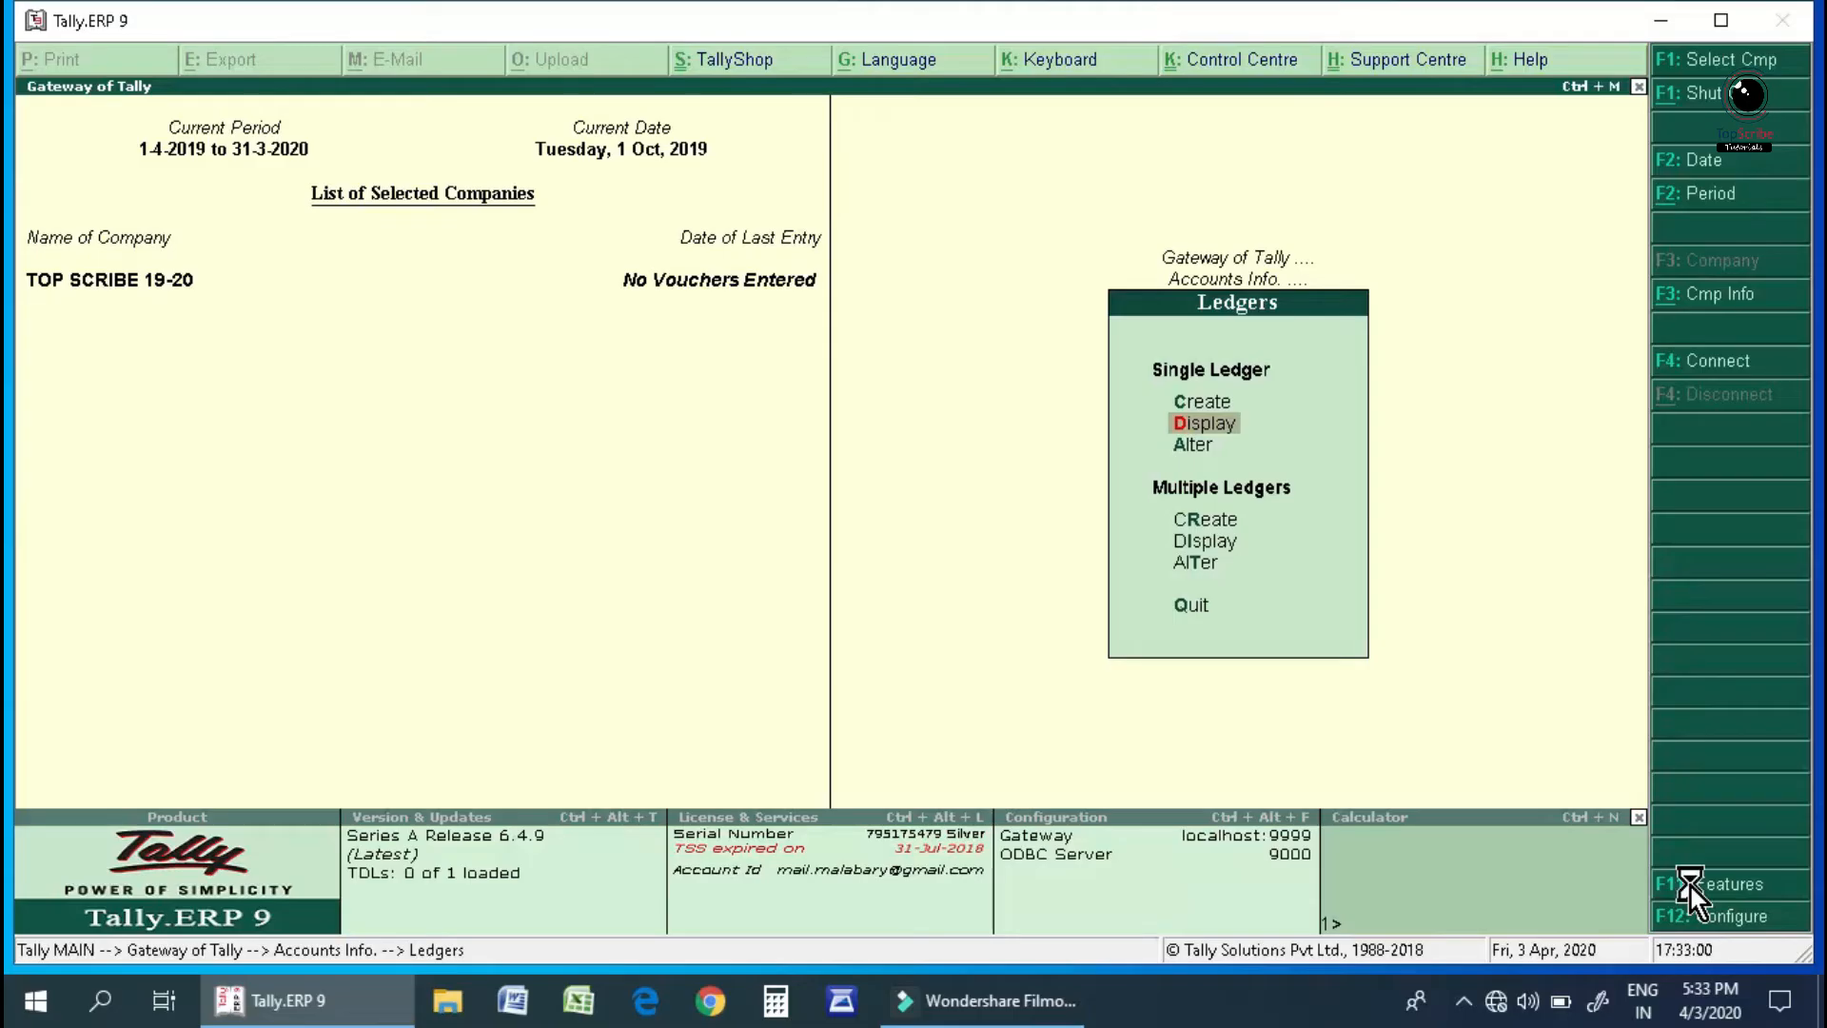
{"action": "key", "text": "Return"}
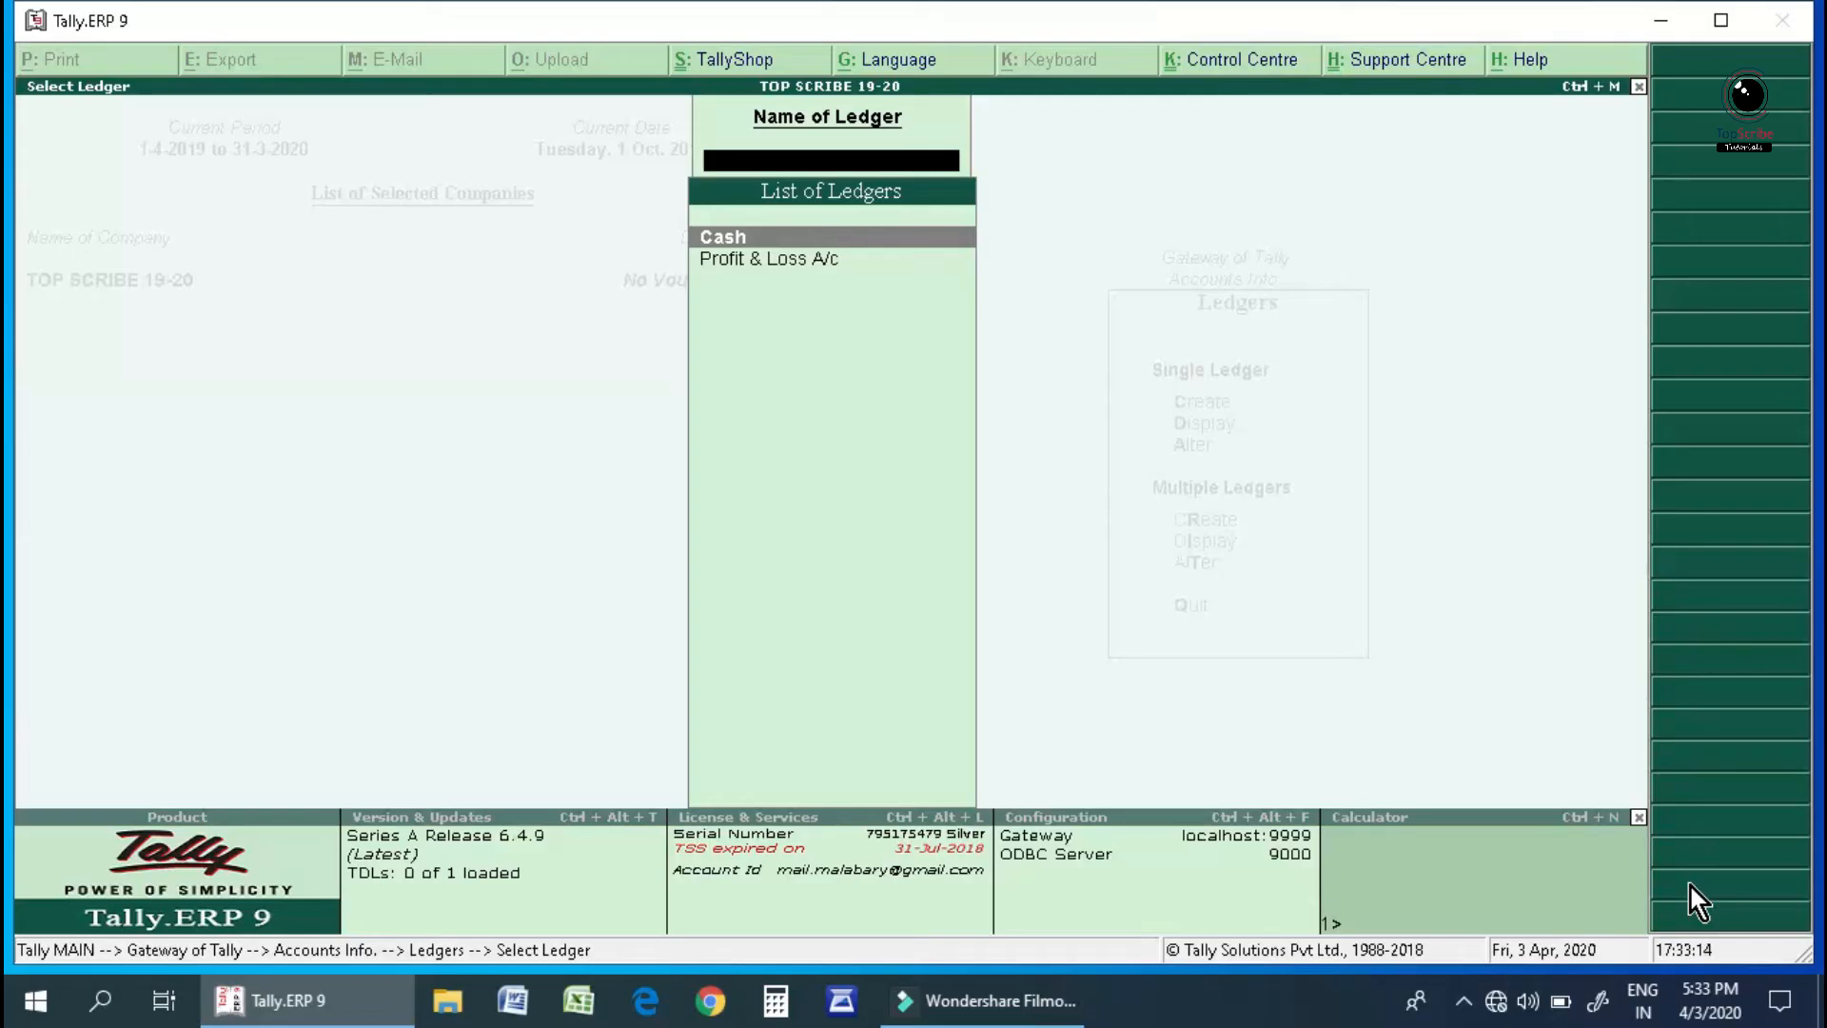
{"action": "key", "text": "Escape"}
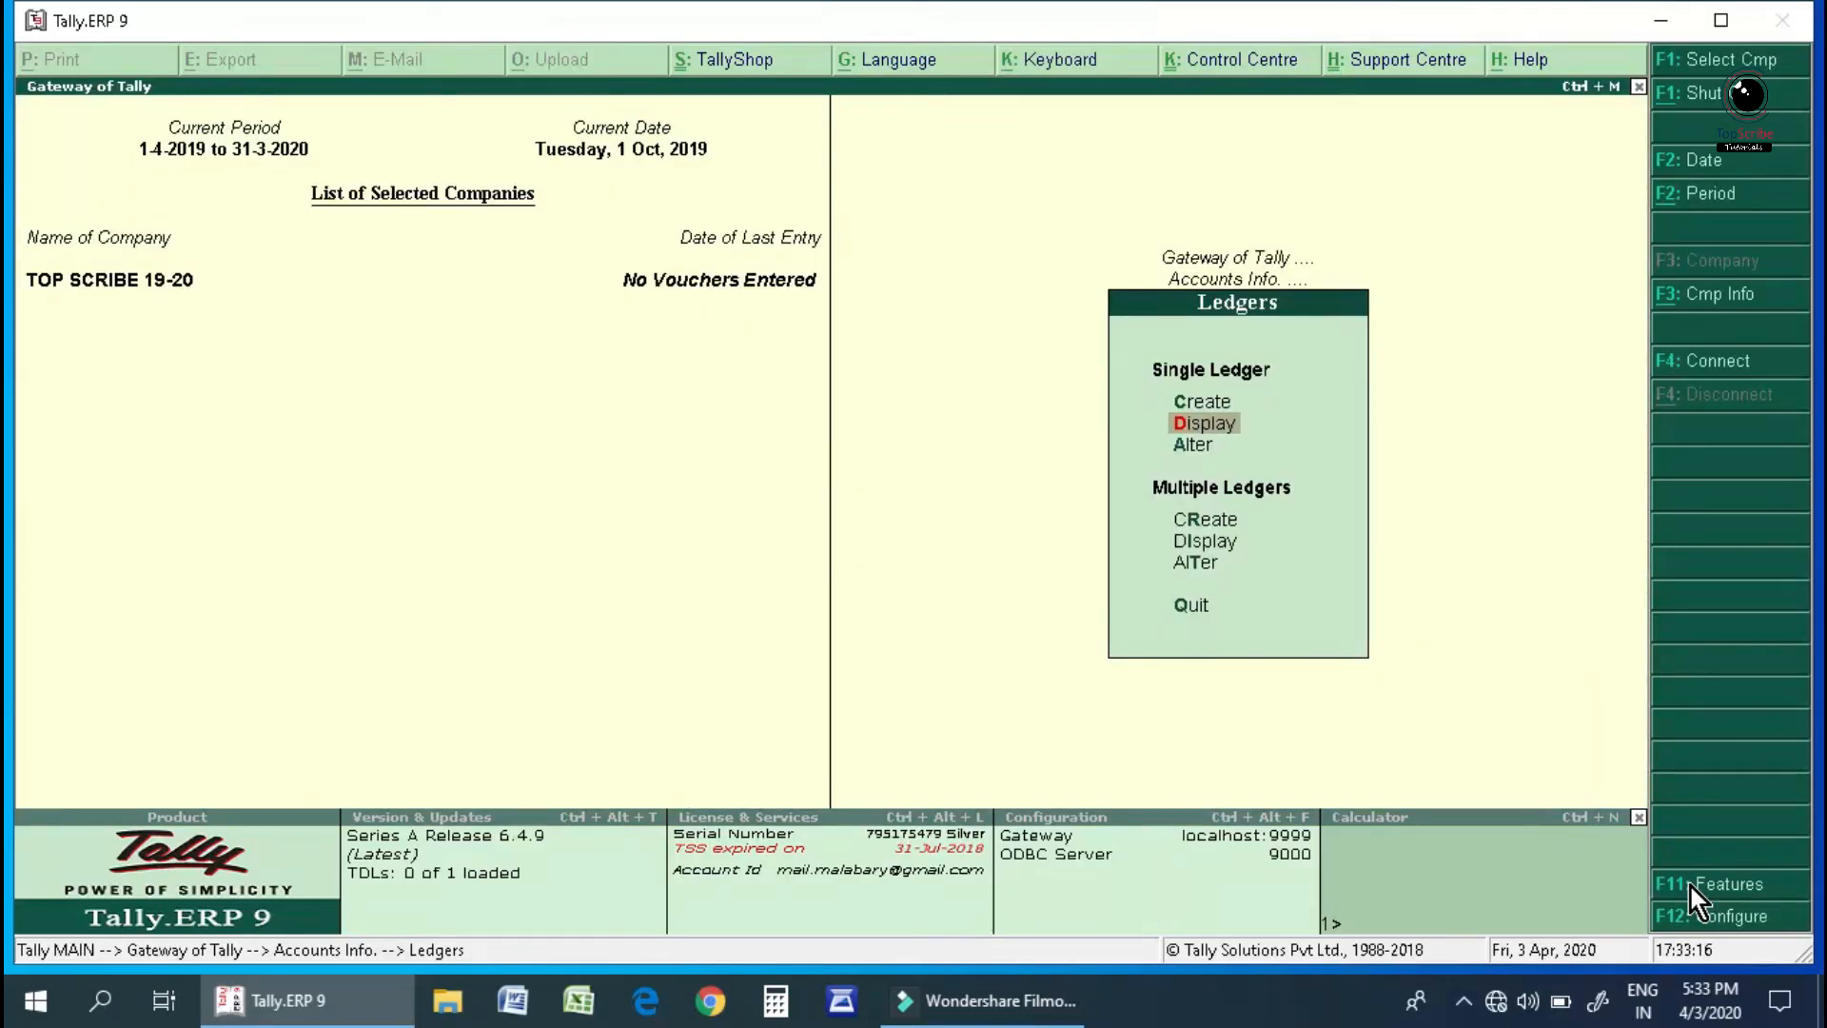
{"action": "key", "text": "Down"}
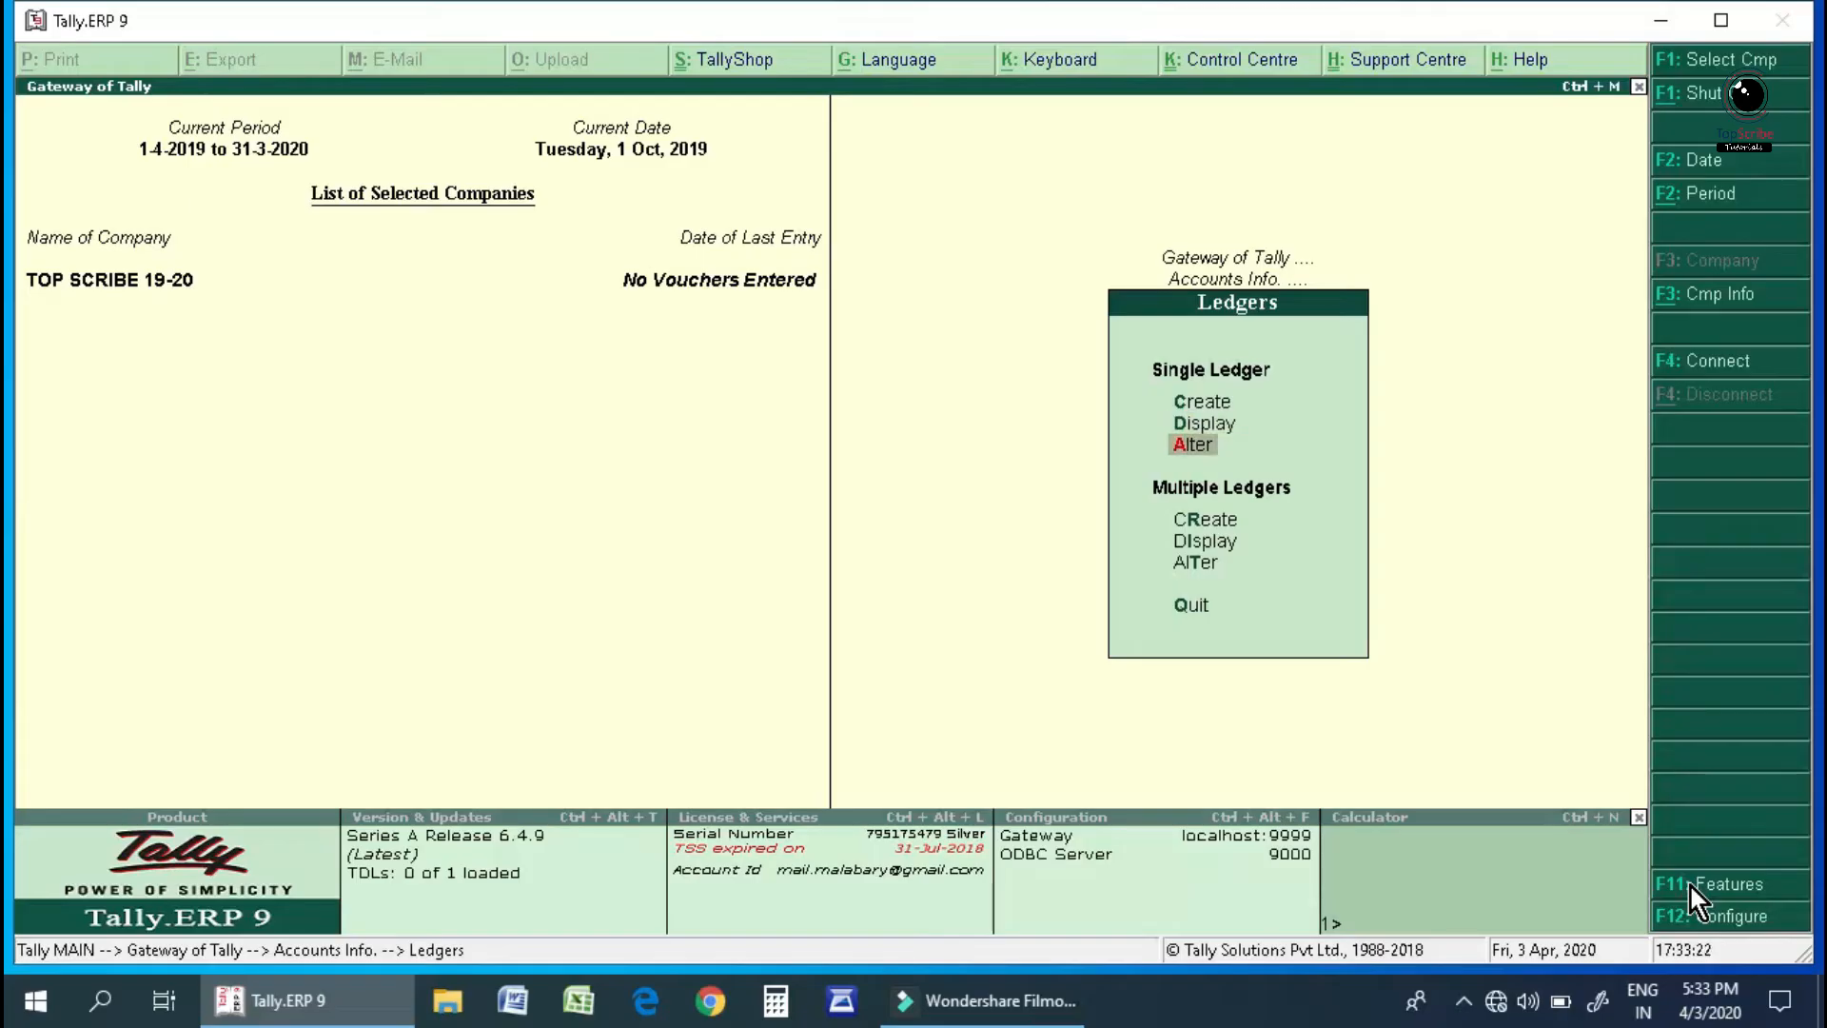
{"action": "key", "text": "Up"}
{"action": "key", "text": "Up"}
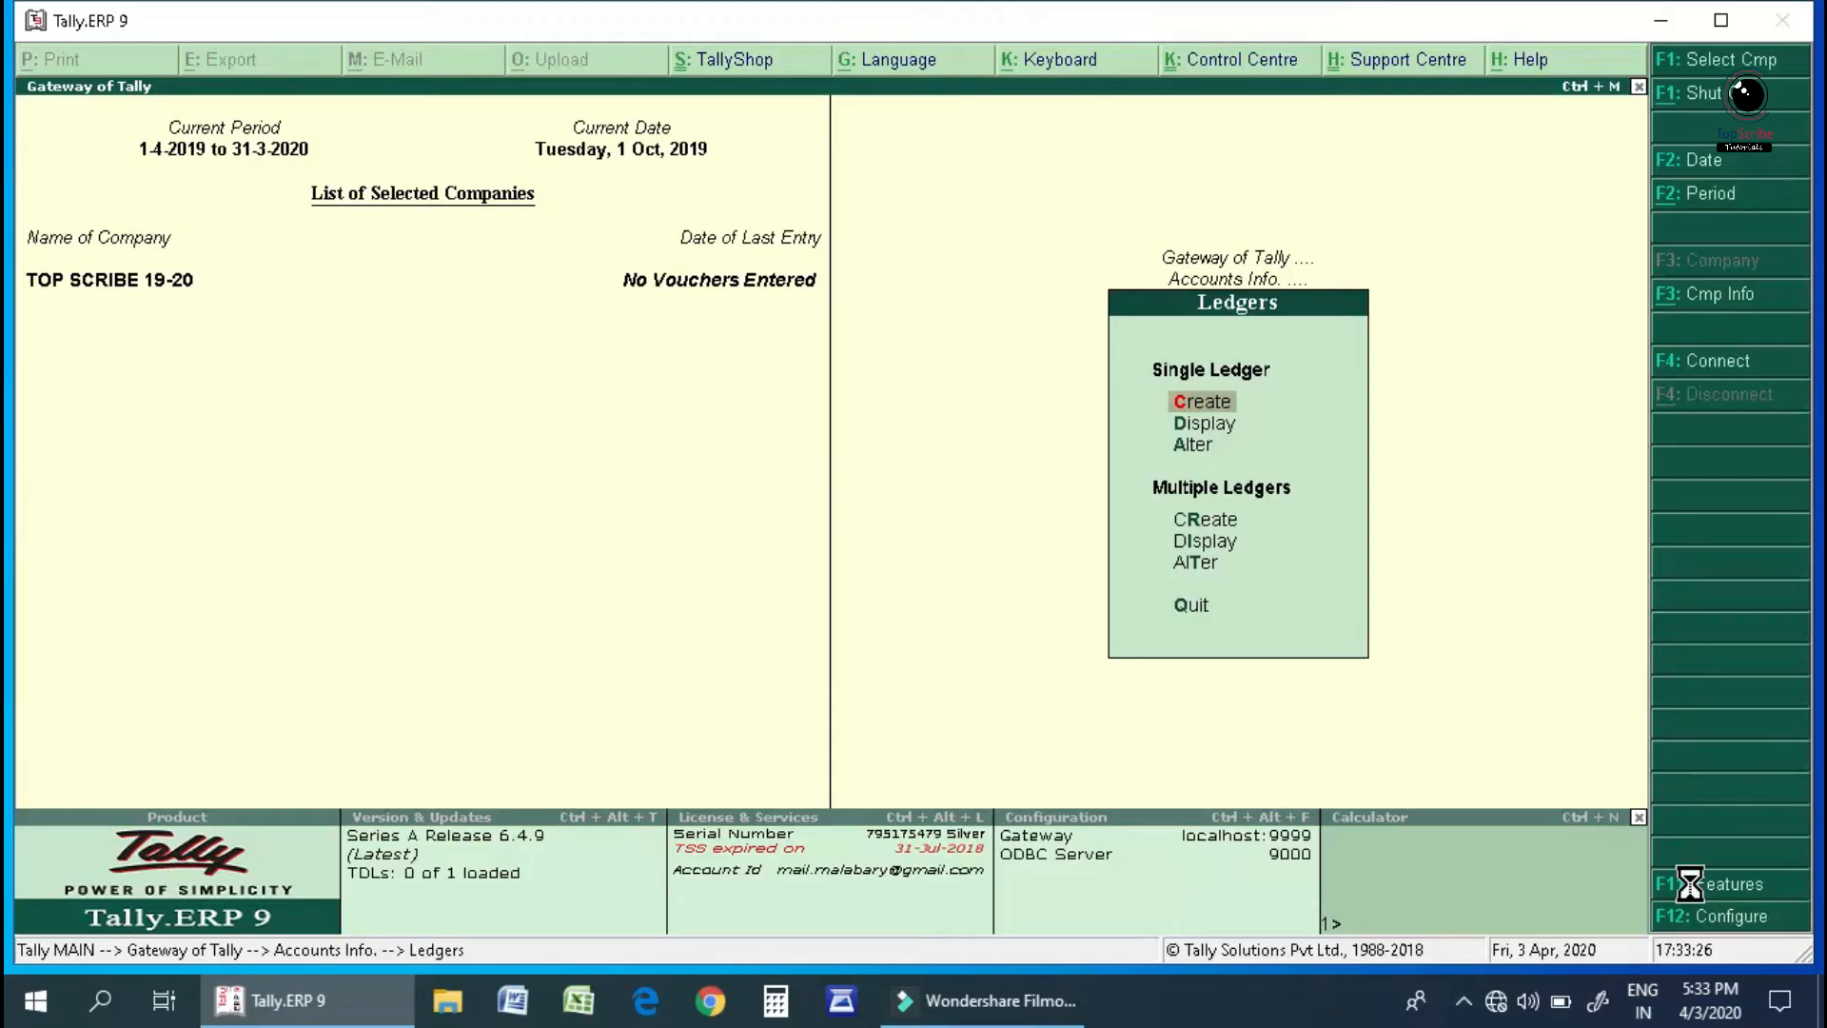
Start a new ledger in Ledger Creation and name it WORLD COMPUTER.
{"action": "key", "text": "Return"}
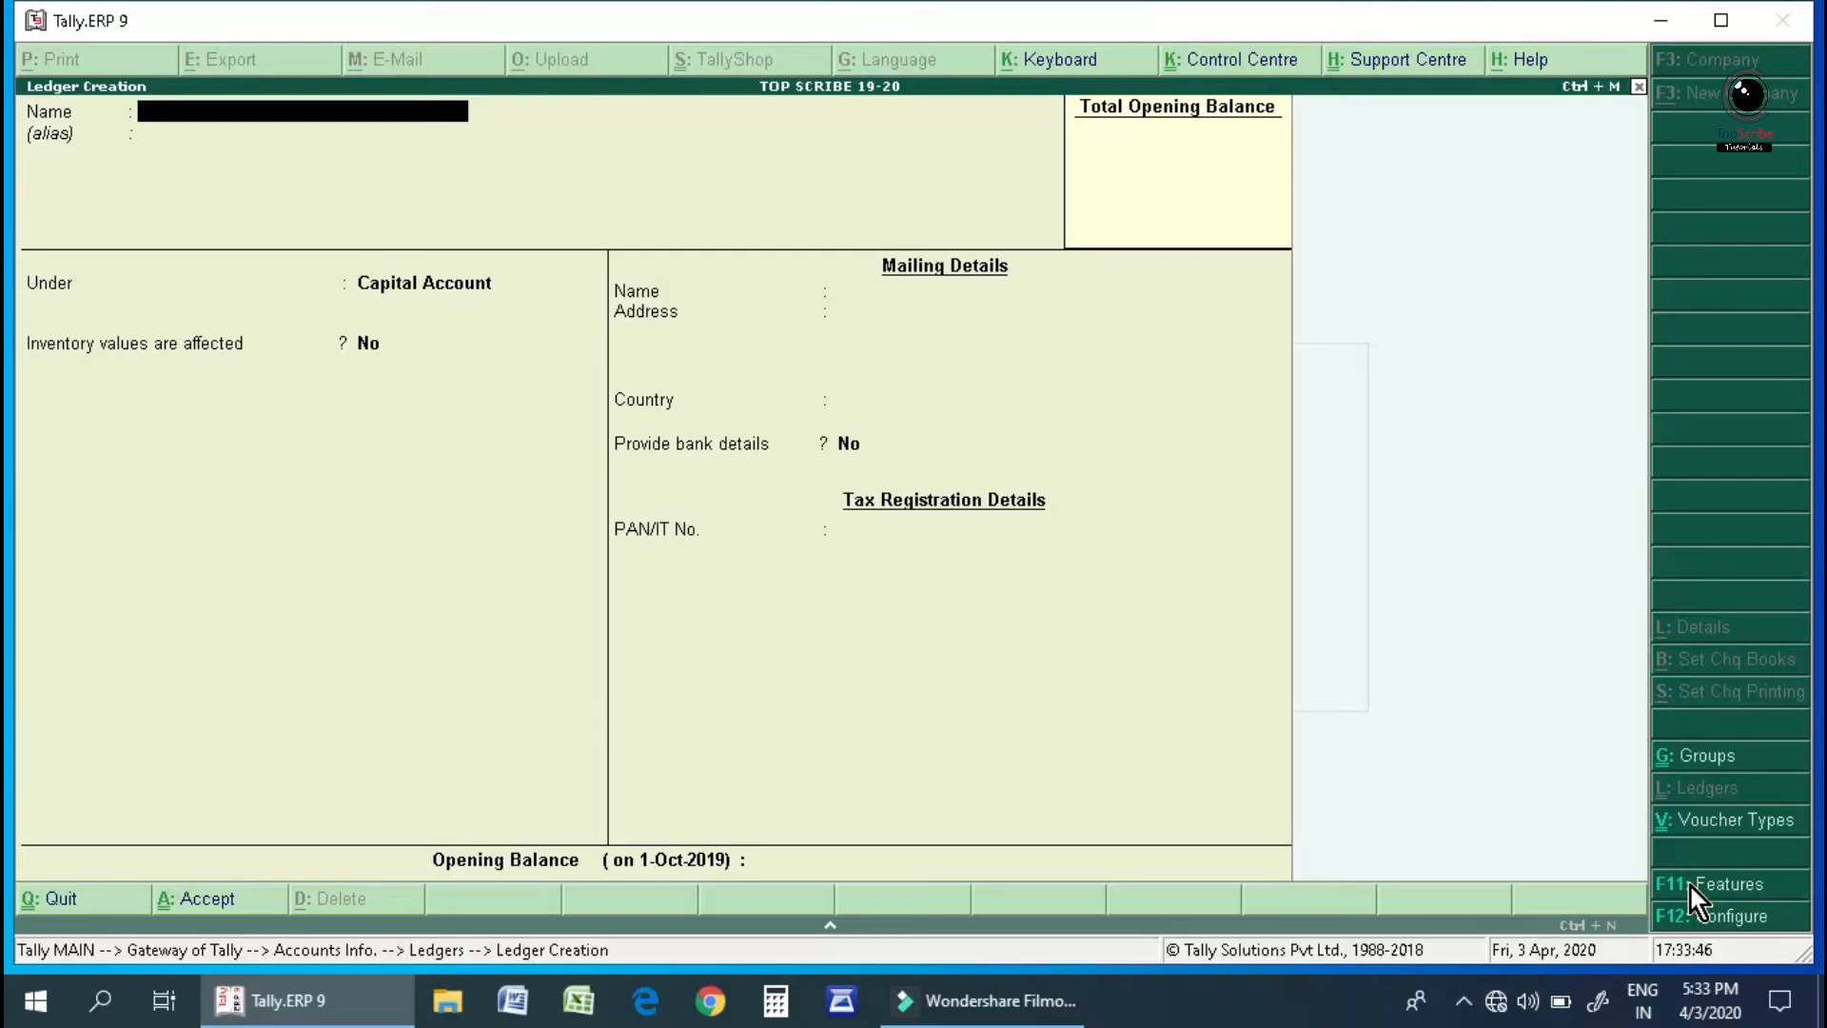
{"action": "type", "text": "WORLD COMPUTER"}
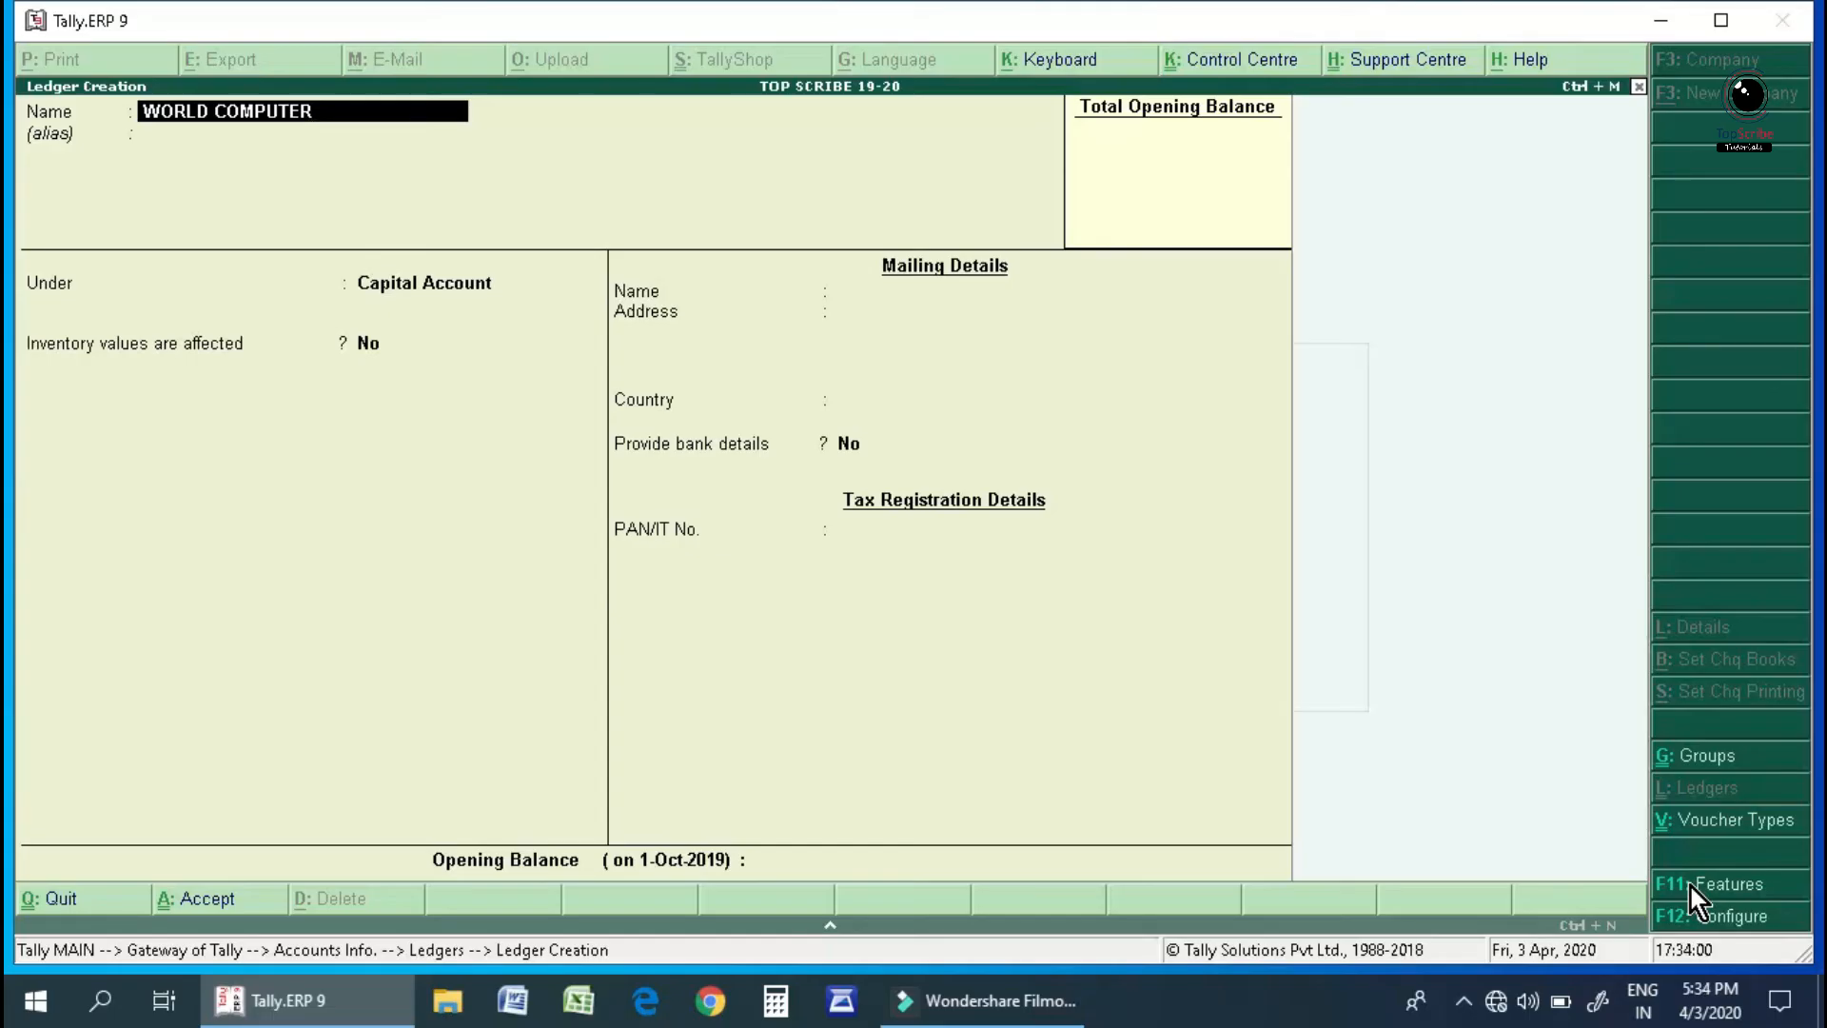
{"action": "key", "text": "Return"}
{"action": "key", "text": "Return"}
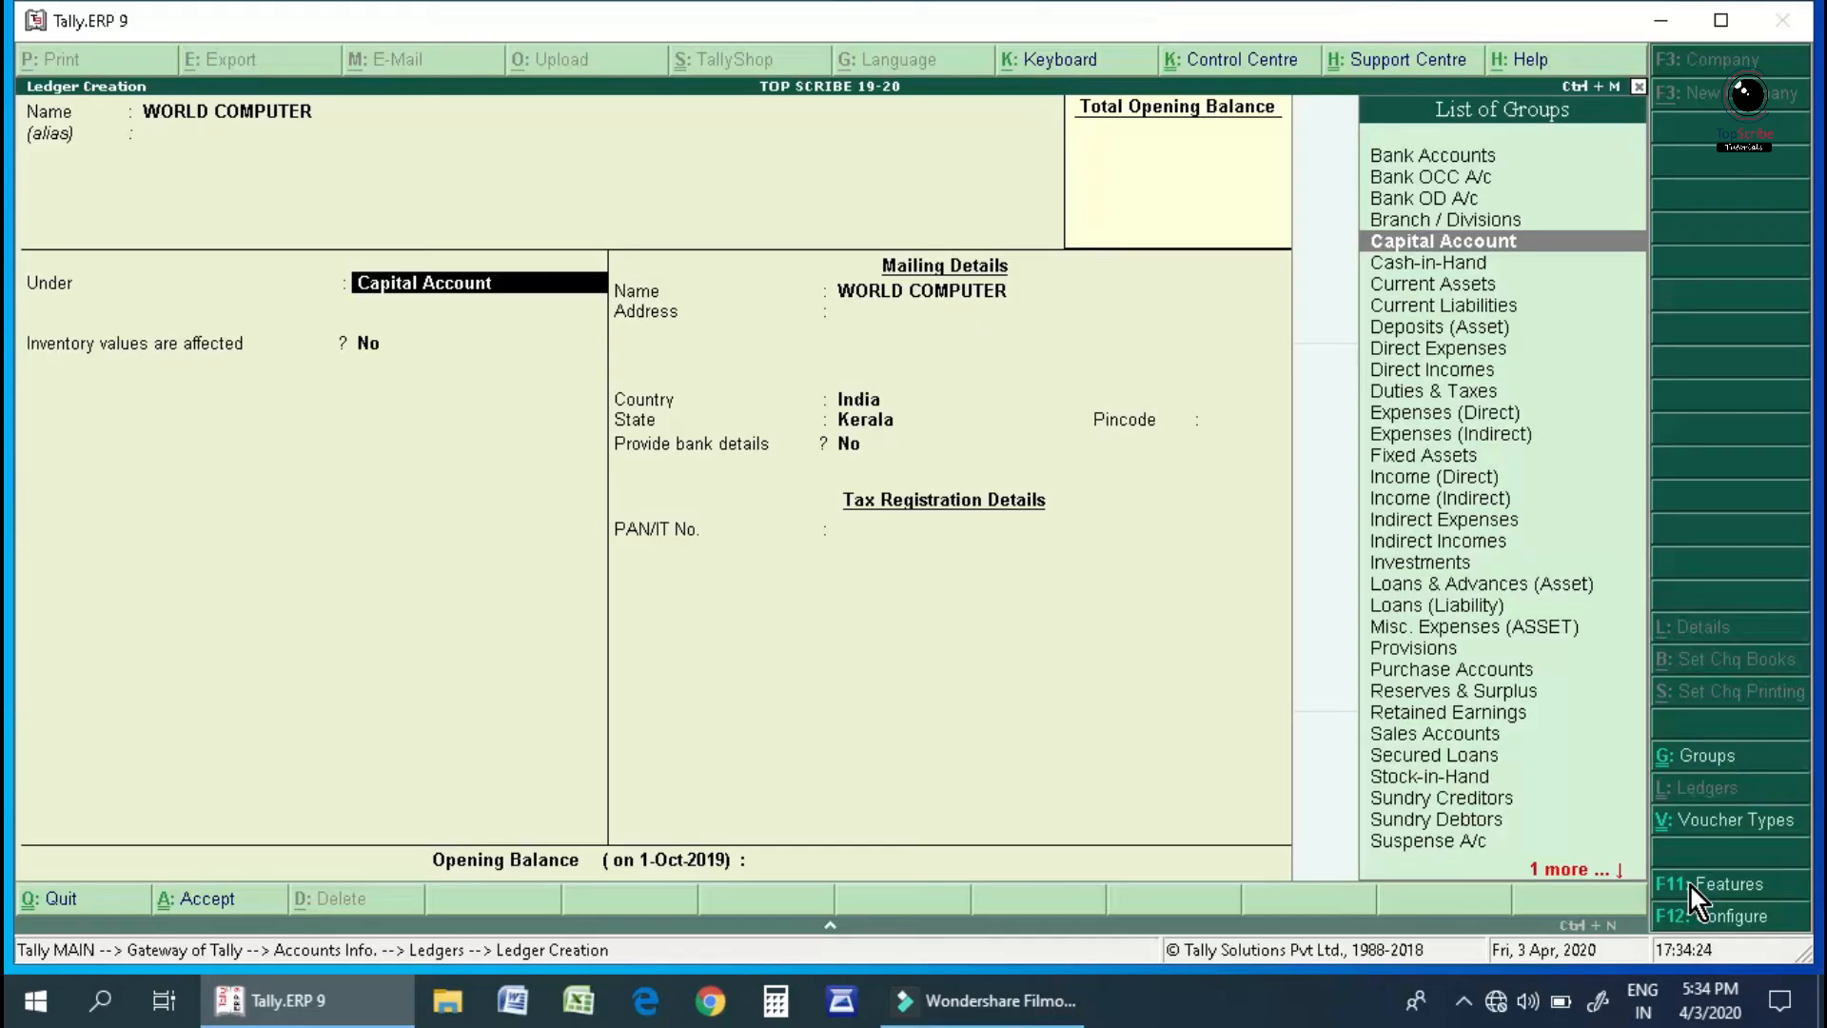
Filter groups with 'SUN' and assign the ledger to Sundry Creditors.
{"action": "type", "text": "S"}
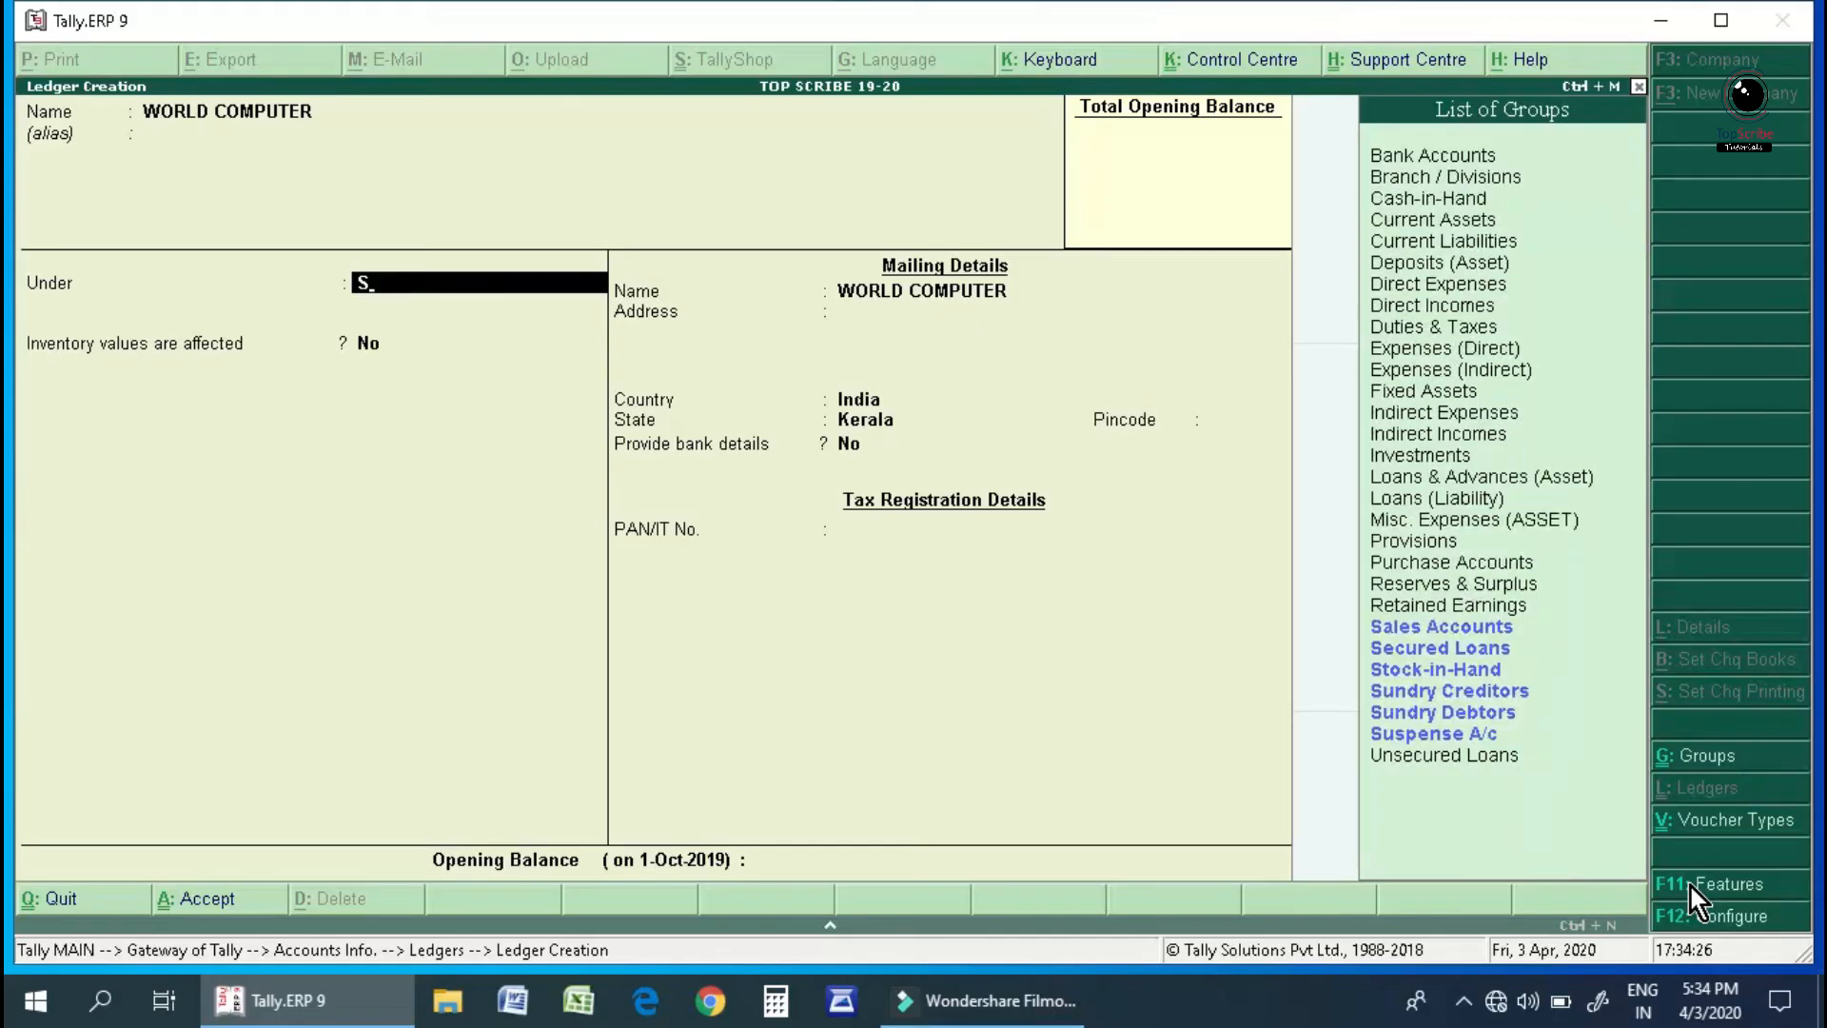
{"action": "type", "text": "UN"}
{"action": "key", "text": "Down"}
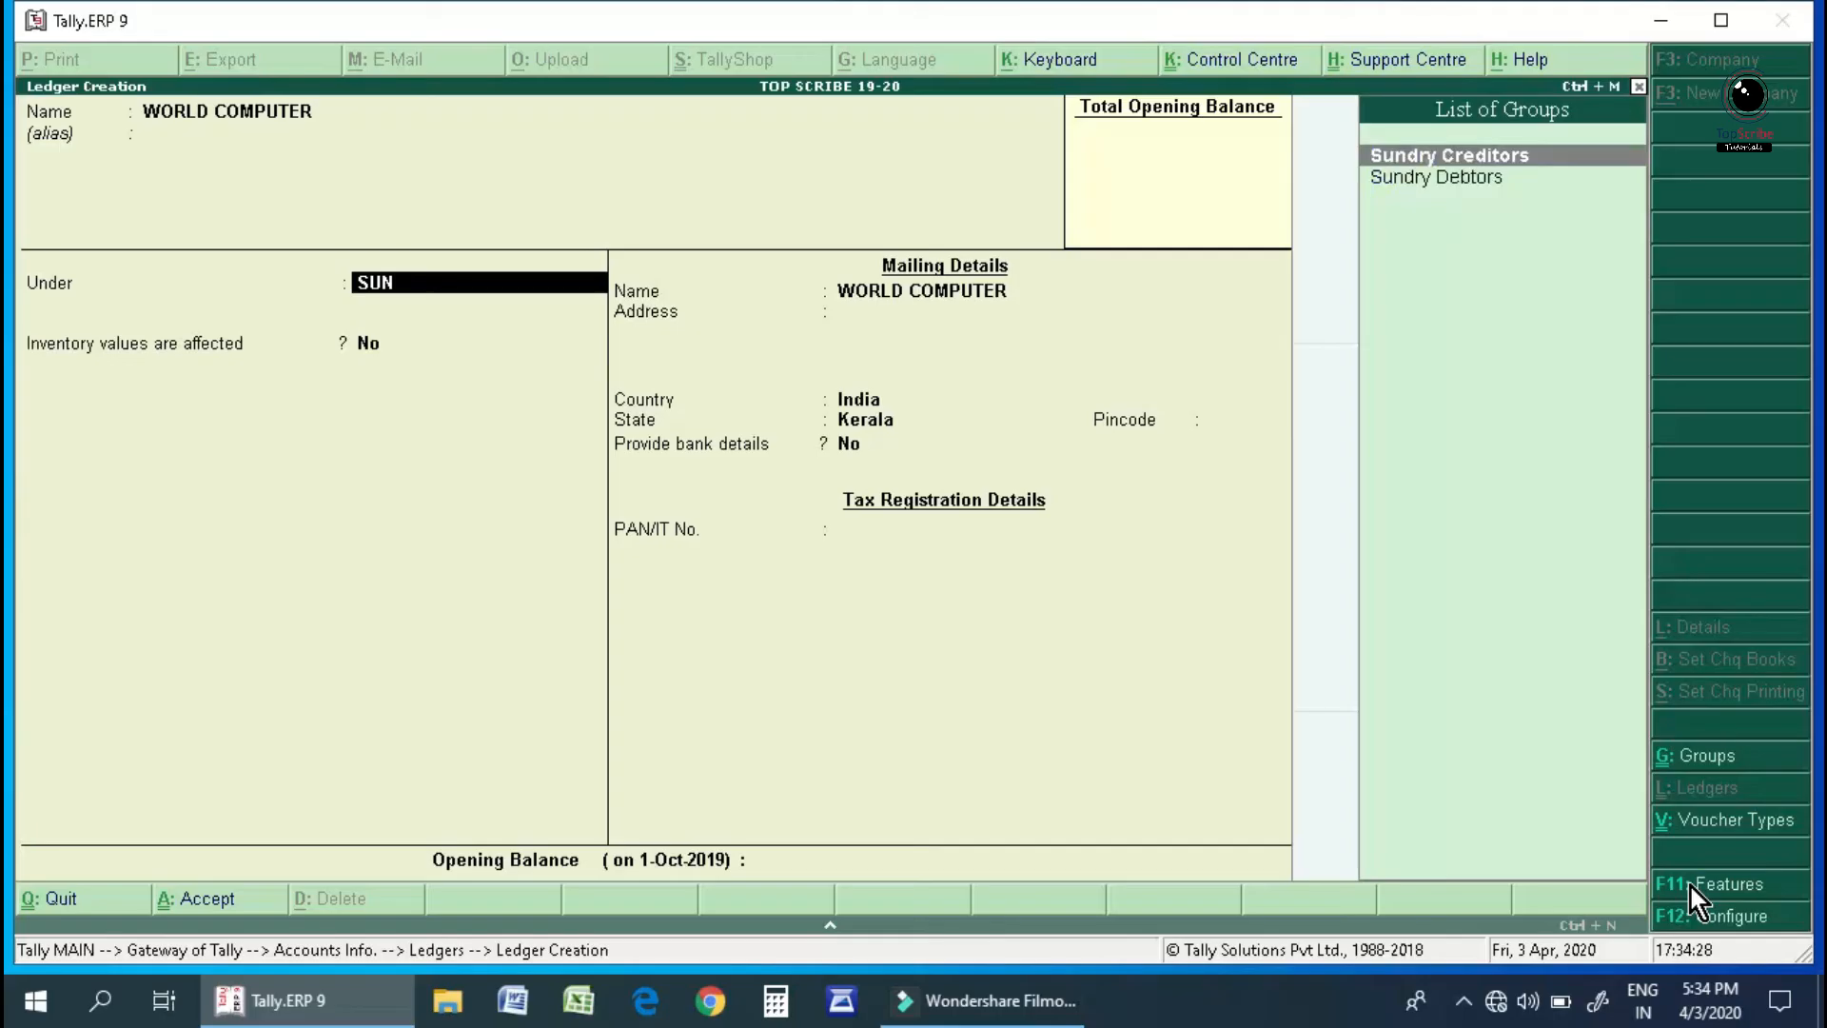
{"action": "key", "text": "Return"}
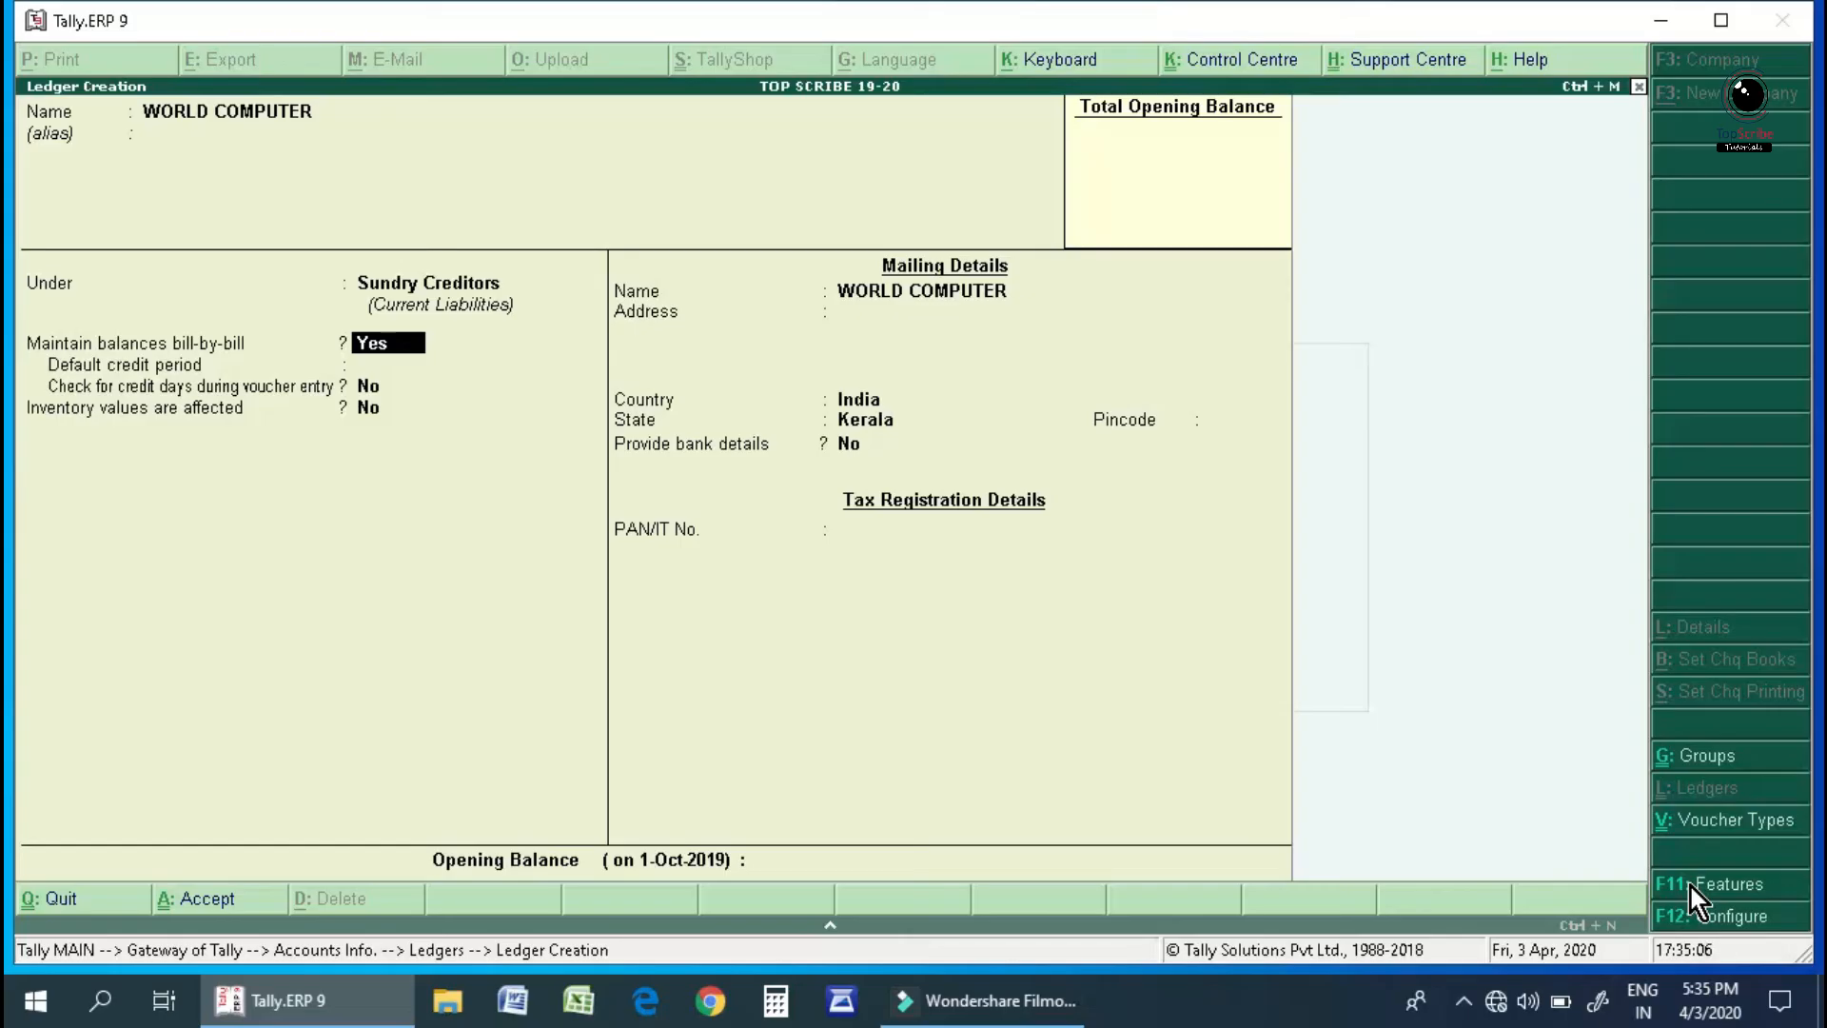
Keep bill-by-bill as Yes and enter a 30-day default credit period.
{"action": "key", "text": "Return"}
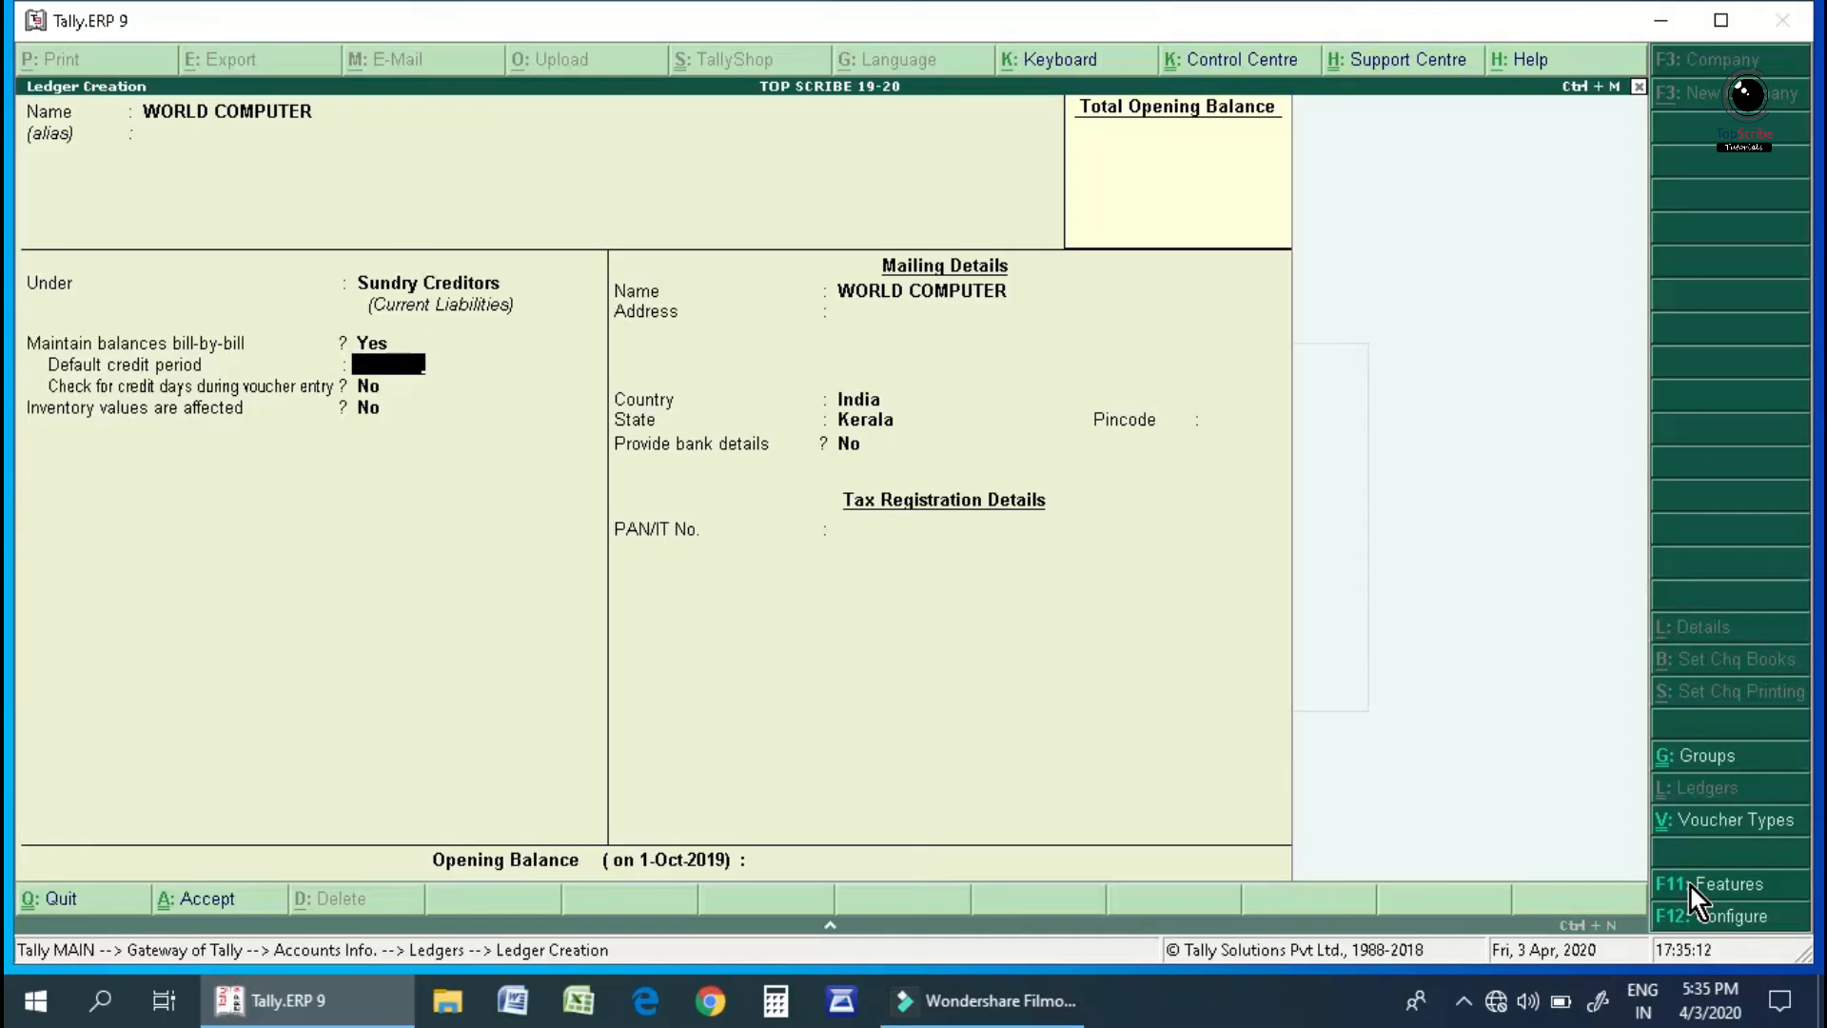
{"action": "type", "text": "30"}
{"action": "key", "text": "Return"}
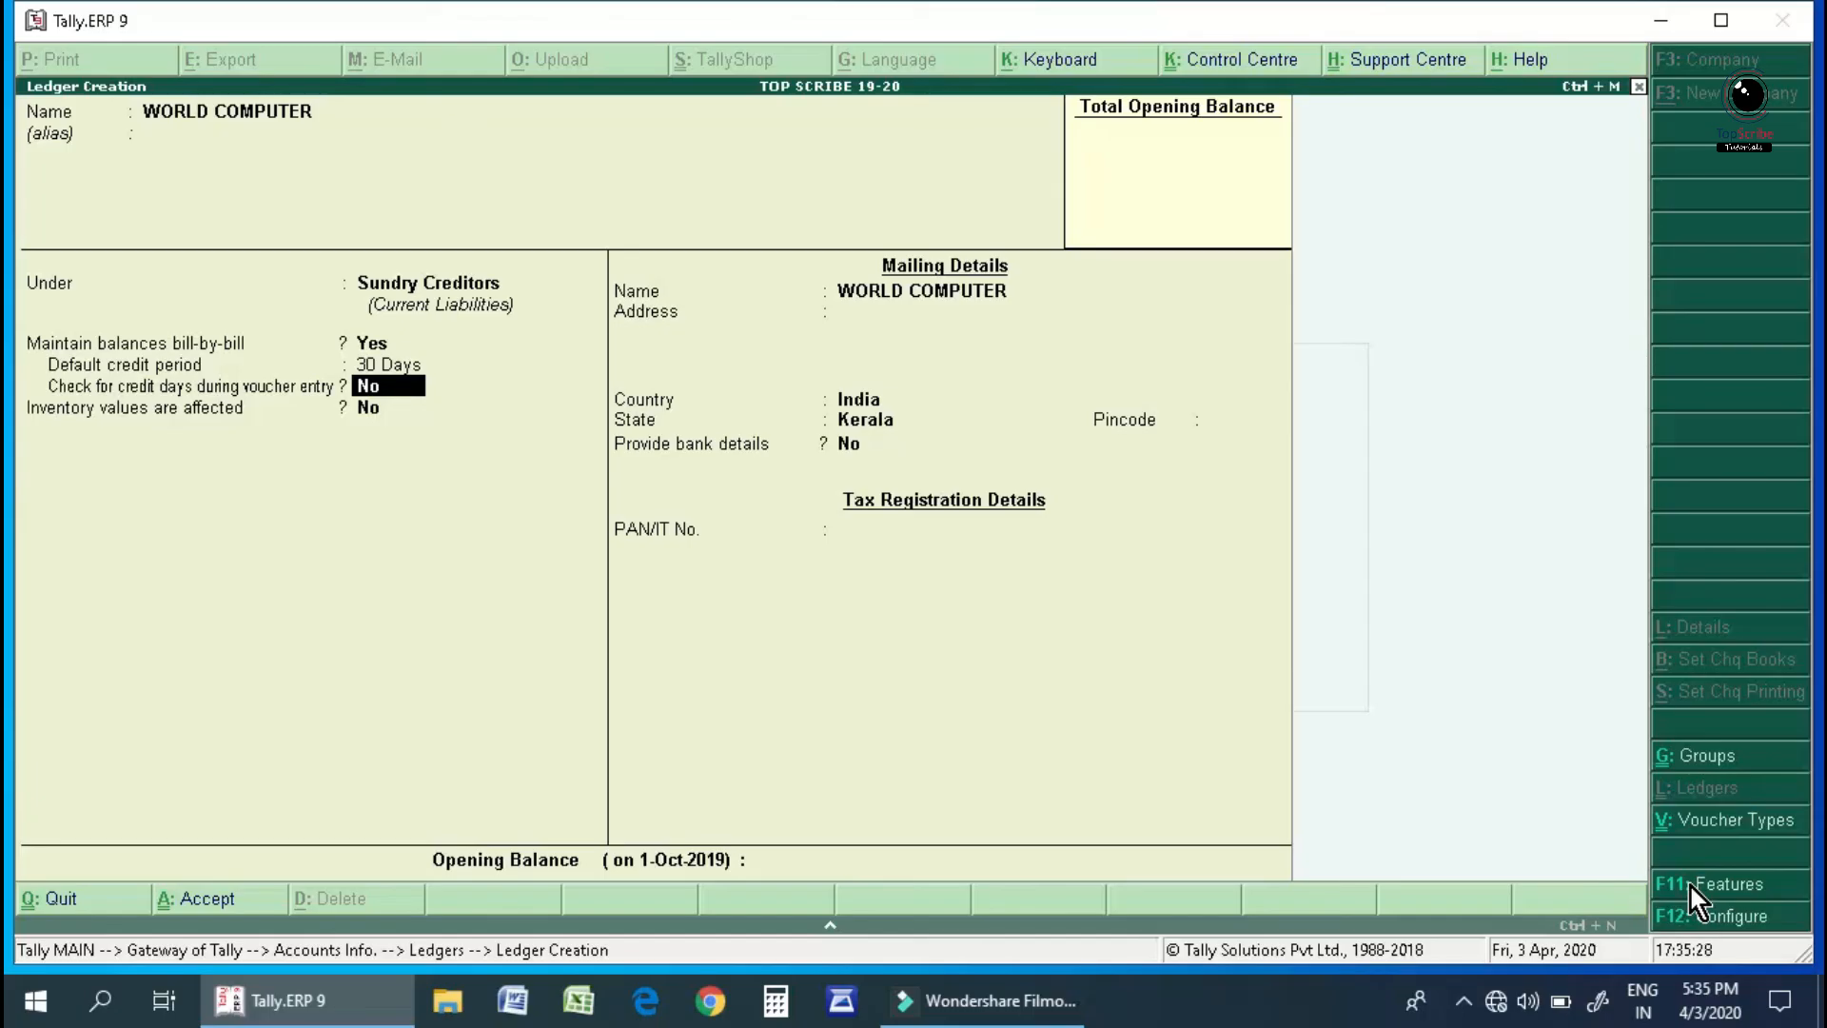
{"action": "key", "text": "Return"}
{"action": "key", "text": "Return"}
{"action": "key", "text": "Return"}
{"action": "key", "text": "Return"}
{"action": "key", "text": "Return"}
{"action": "key", "text": "Return"}
{"action": "key", "text": "Return"}
{"action": "key", "text": "Return"}
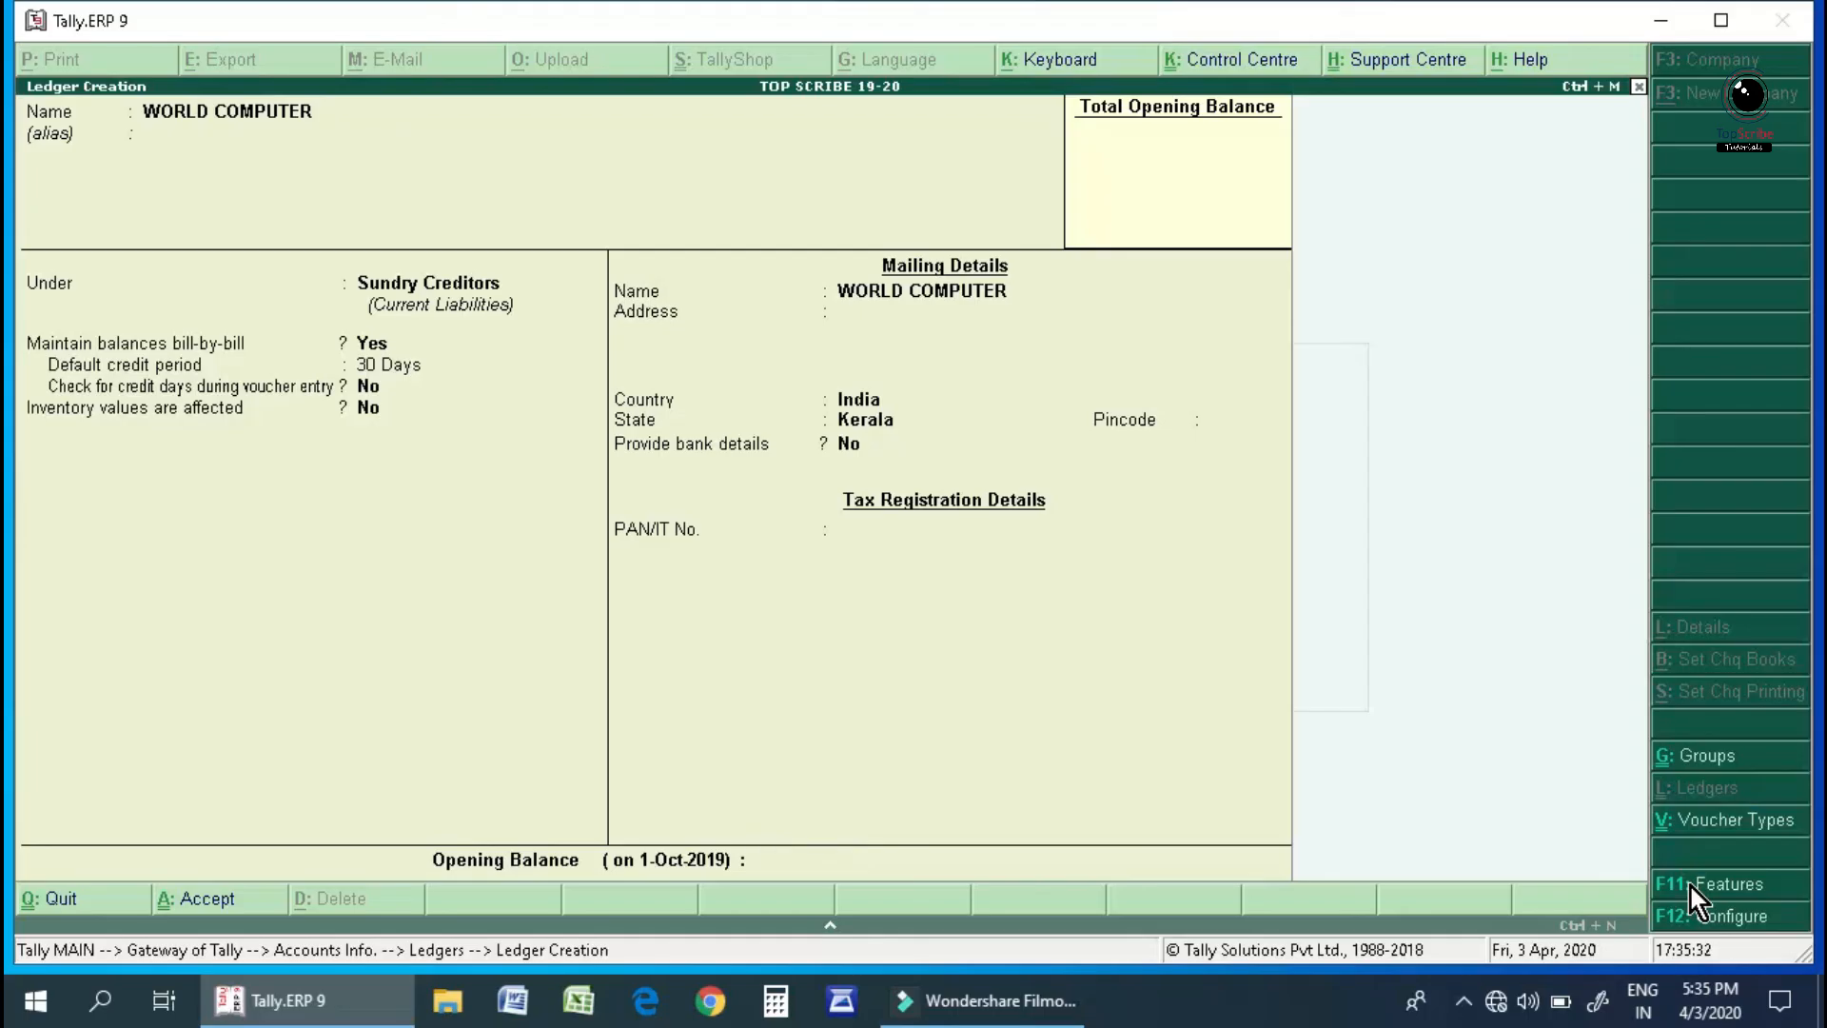
Accept the Ledger Creation form to save WORLD COMPUTER.
{"action": "key", "text": "Return"}
{"action": "key", "text": "Return"}
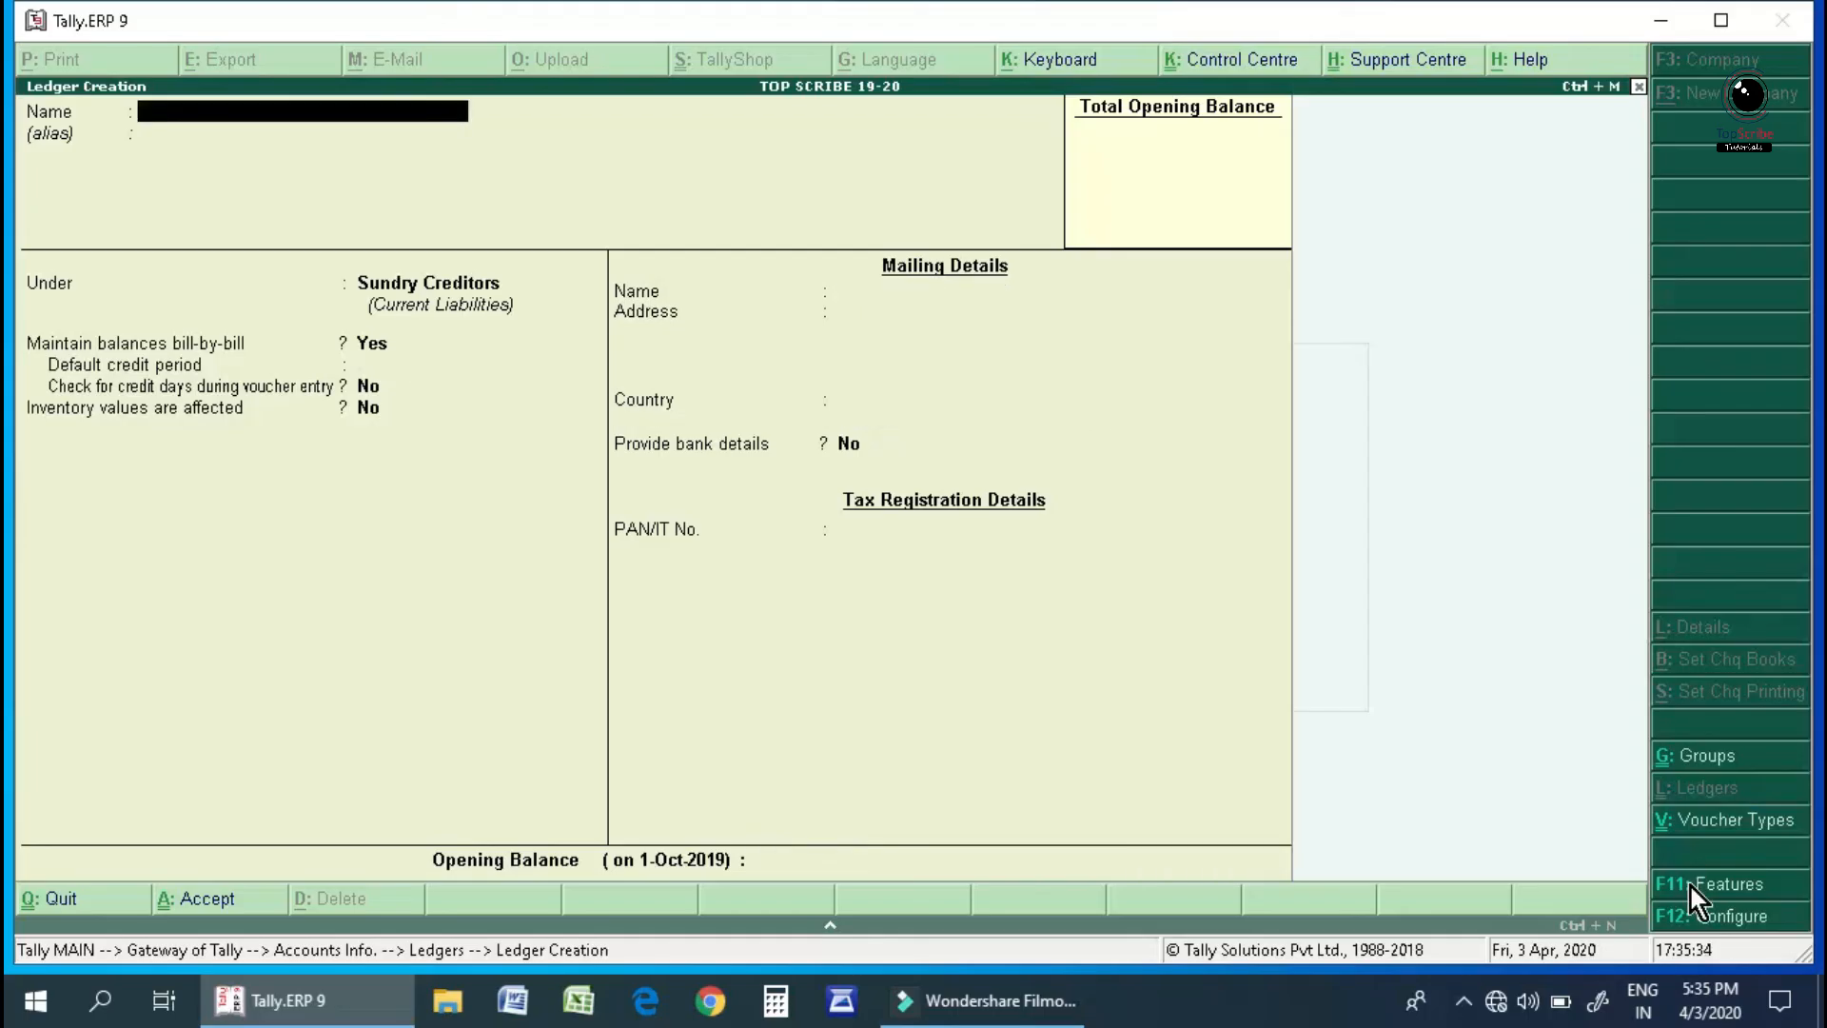